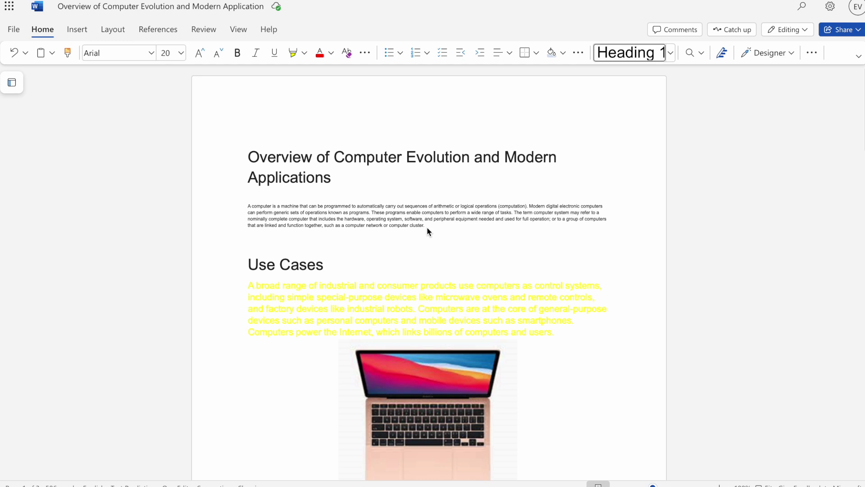
Step: Search the add-in store for 'bench ai docs' and view its store page
left_click(809, 54)
mouse_move(802, 93)
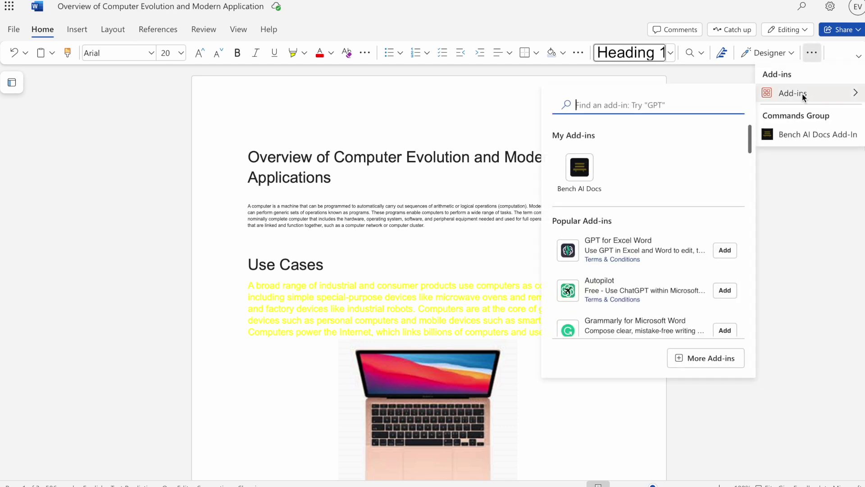
left_click(694, 356)
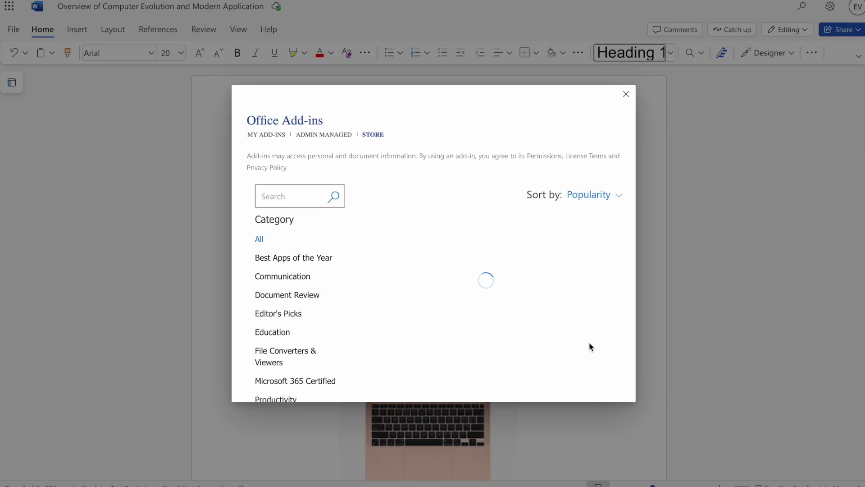
left_click(304, 194)
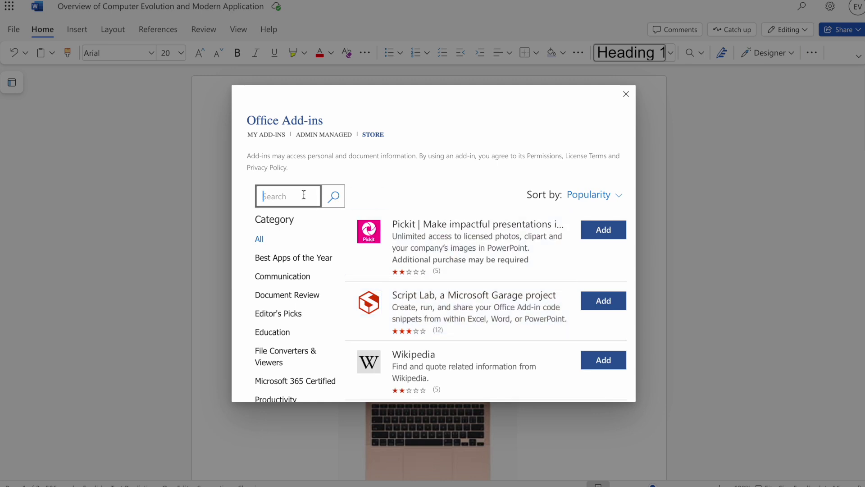
type("bench ai docs")
left_click(333, 197)
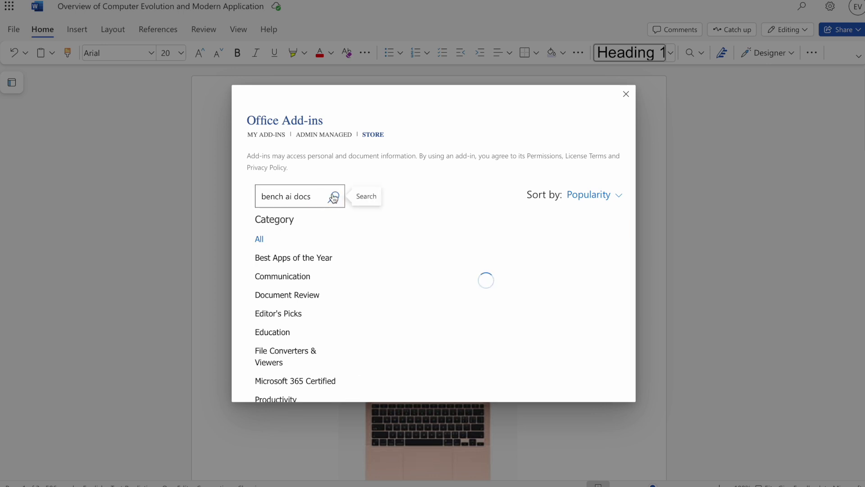
left_click(415, 224)
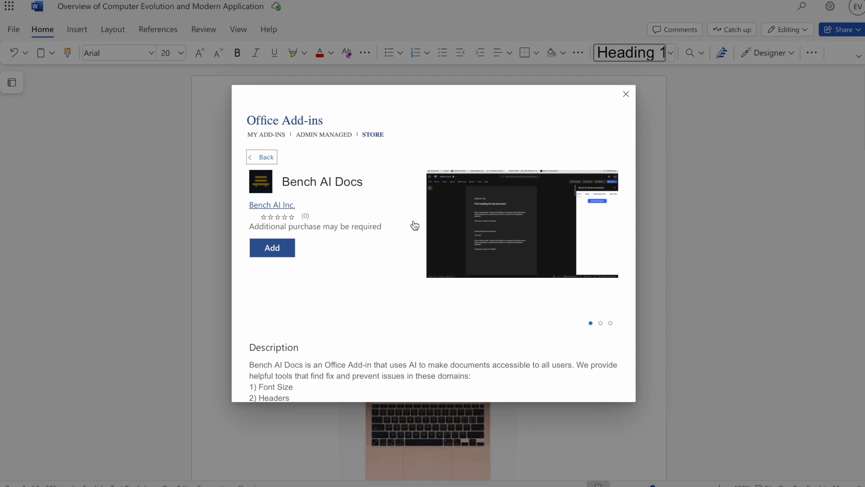
left_click(626, 94)
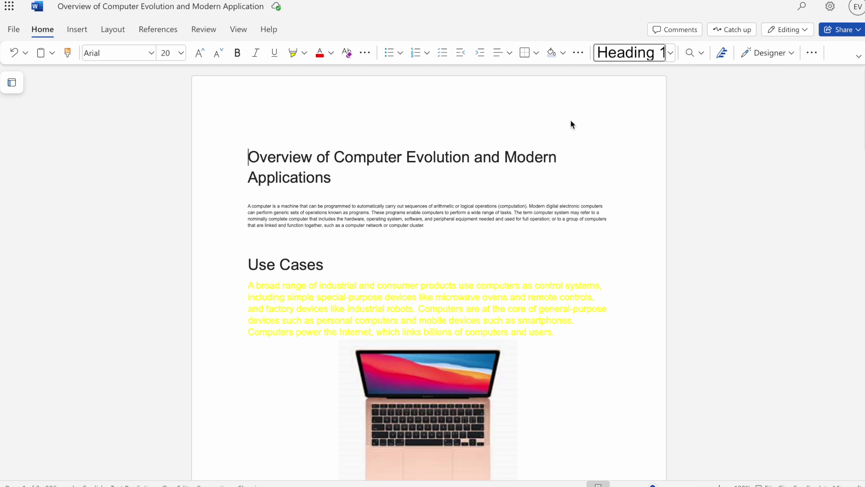
Step: Launch Bench AI Docs from the installed add-ins and start signing in at the e-mail field
left_click(810, 53)
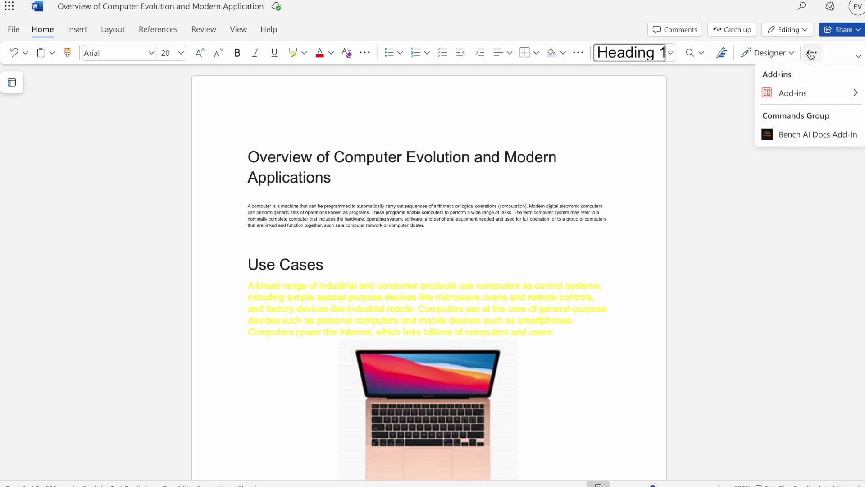
left_click(782, 136)
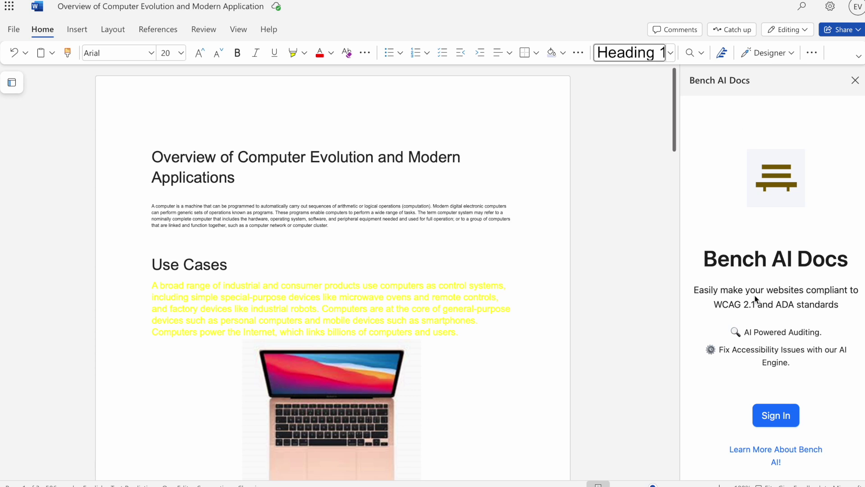
left_click(775, 416)
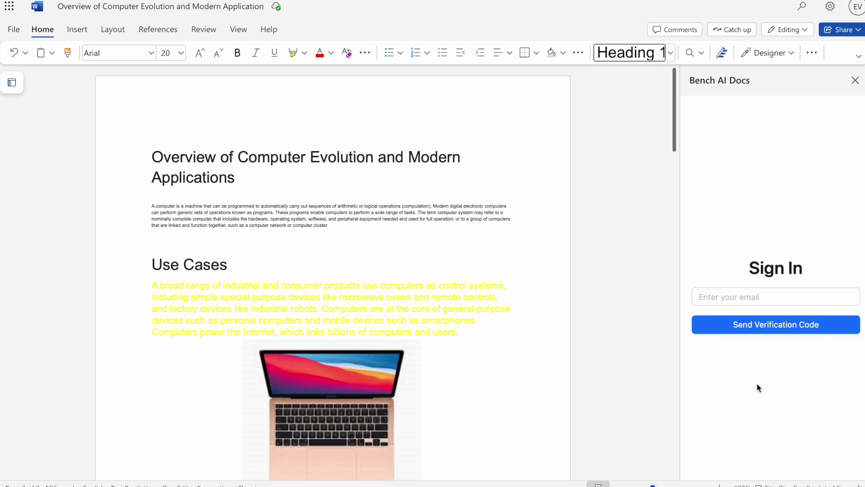
left_click(731, 297)
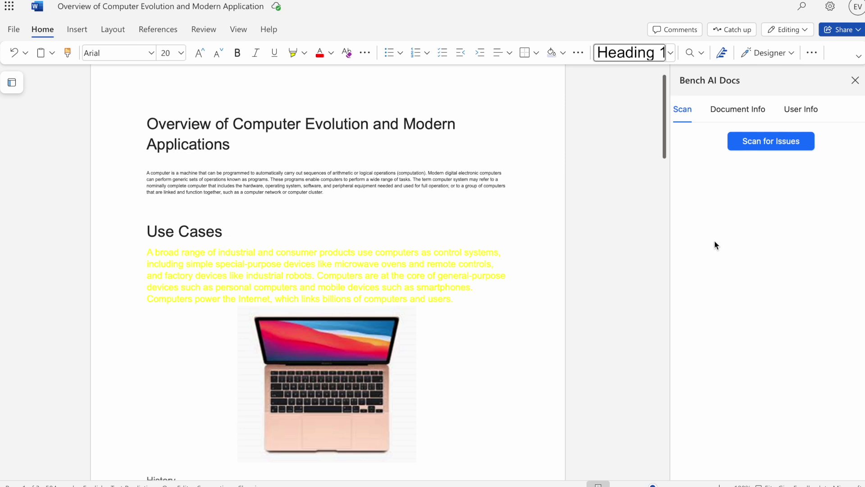
Step: Run Scan for Issues in Bench AI Docs and scroll through the document and back
left_click(747, 145)
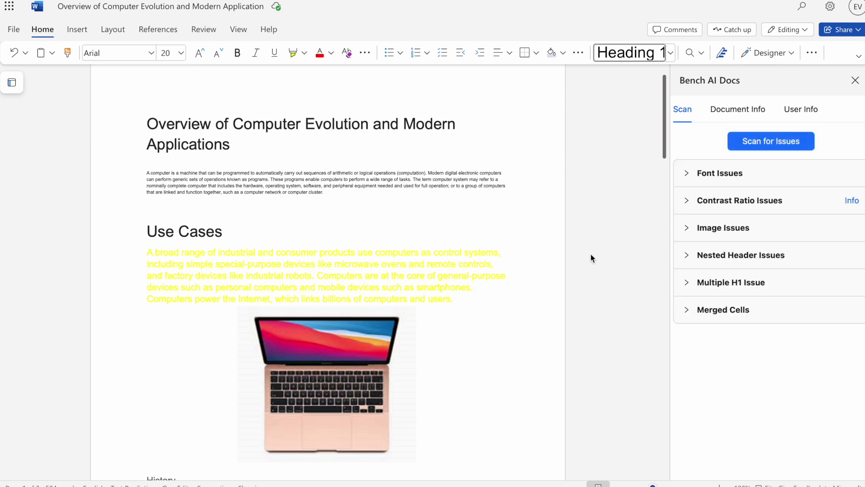
scroll(586, 279, "down", 5)
scroll(586, 278, "down", 9)
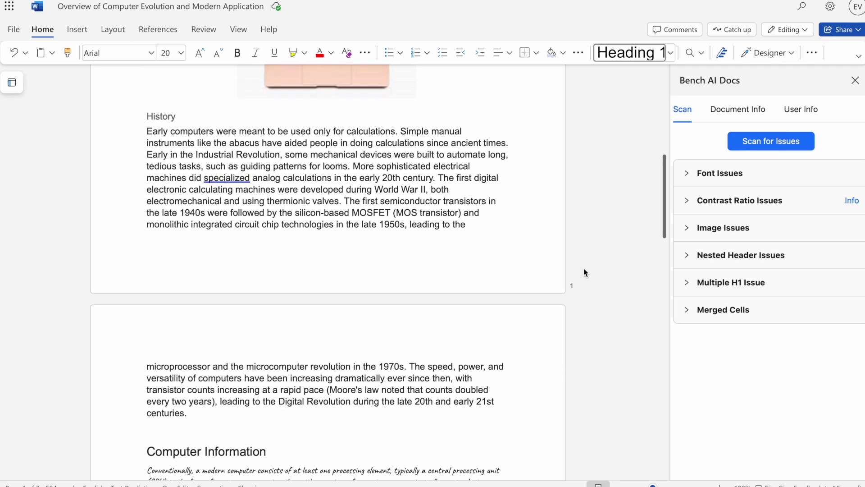
scroll(585, 273, "down", 3)
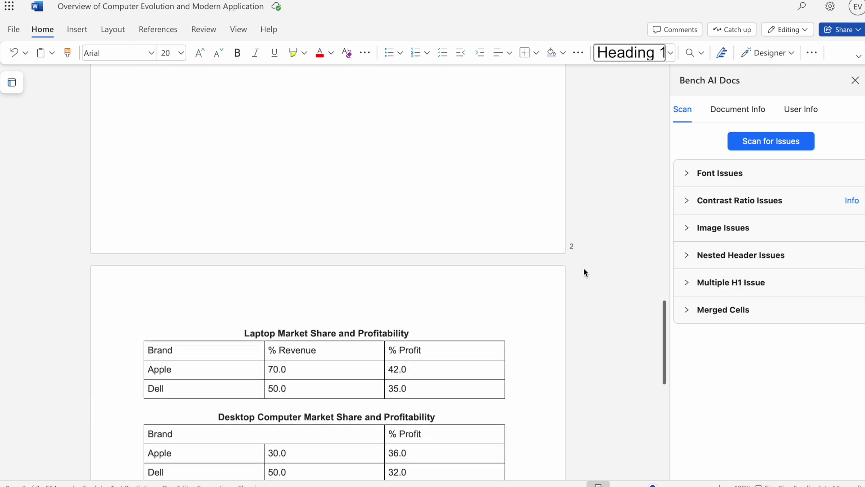
scroll(584, 272, "up", 10)
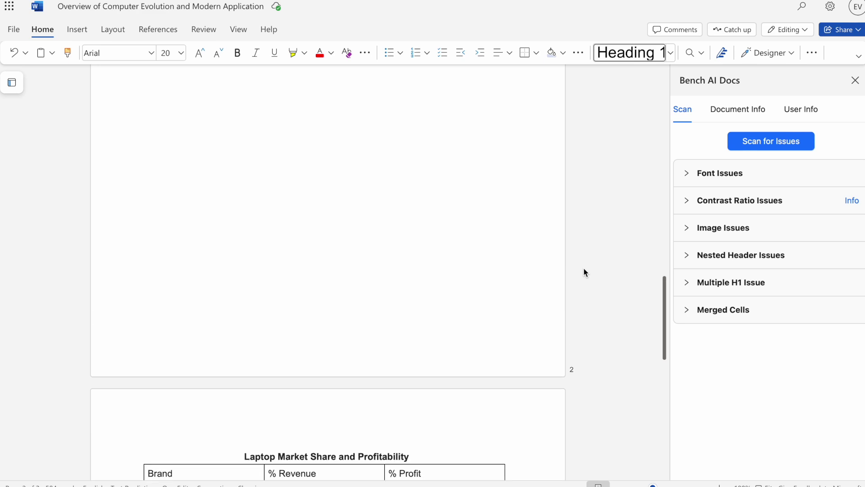
scroll(583, 268, "up", 6)
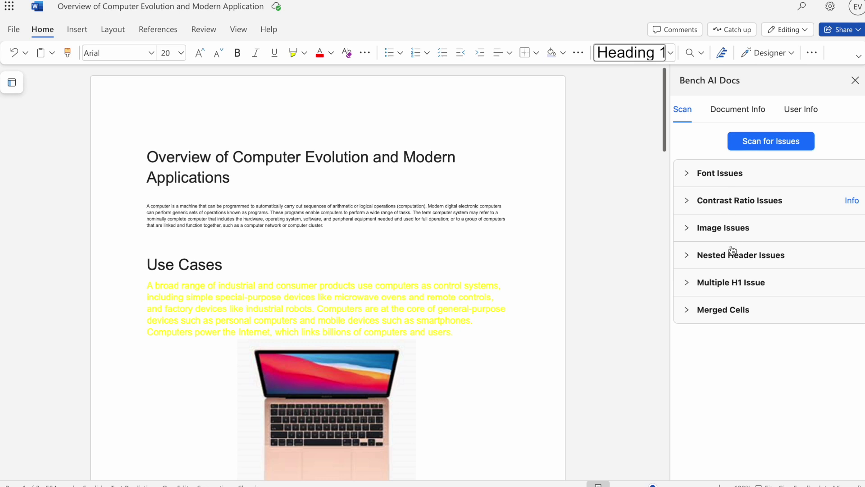
Step: Expand Font Size Issues and review its WCAG 1.4 reference
left_click(716, 176)
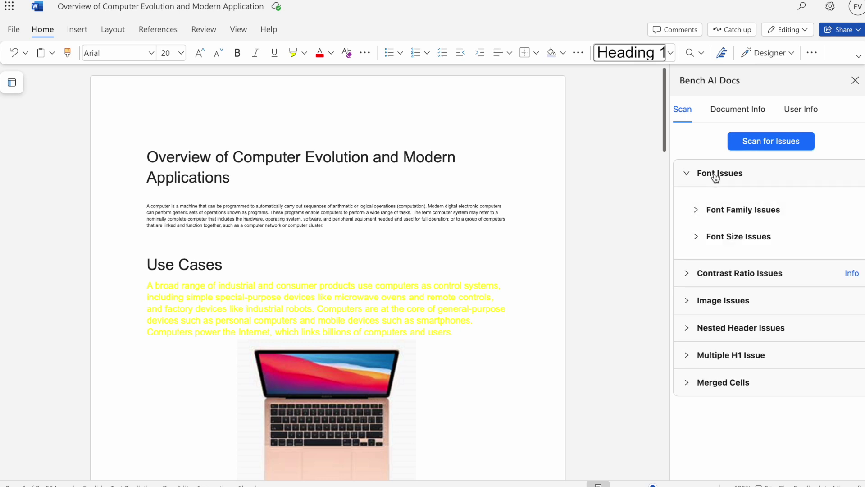
left_click(721, 238)
scroll(725, 297, "down", 3)
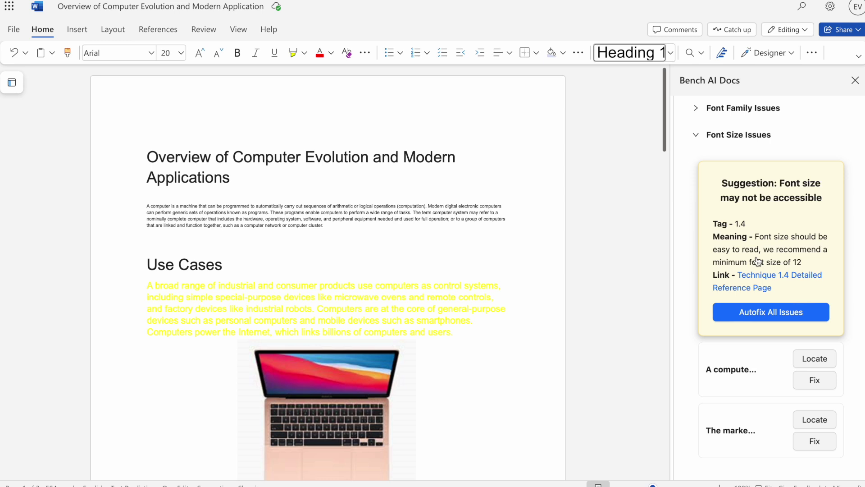
scroll(758, 262, "down", 1)
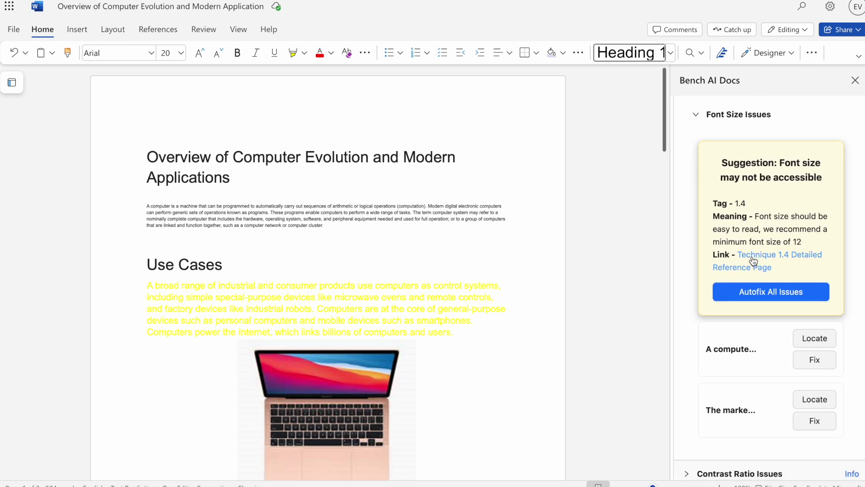
left_click(753, 261)
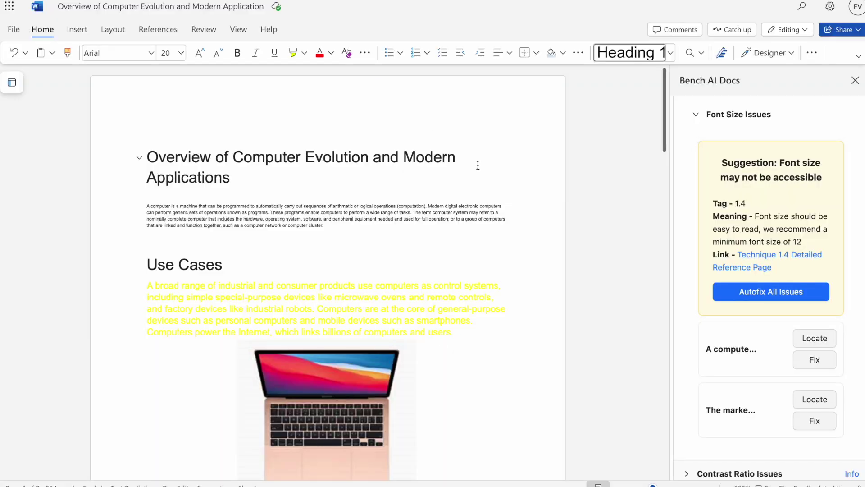
scroll(729, 322, "down", 1)
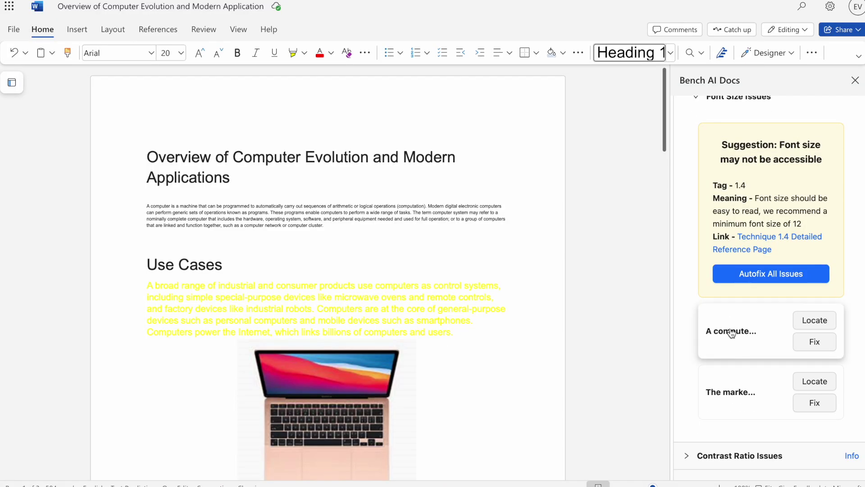
scroll(741, 388, "up", 1)
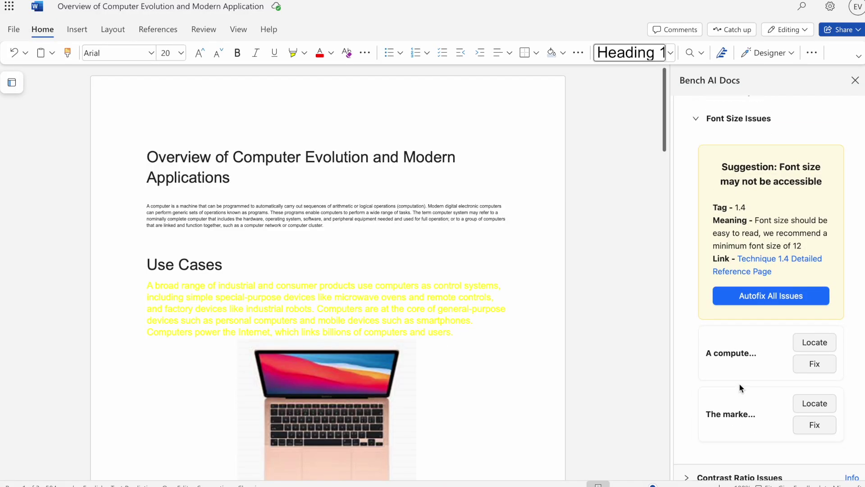
Step: Enlarge the intro and market share paragraphs from 6 pt to 12 pt
left_click(808, 346)
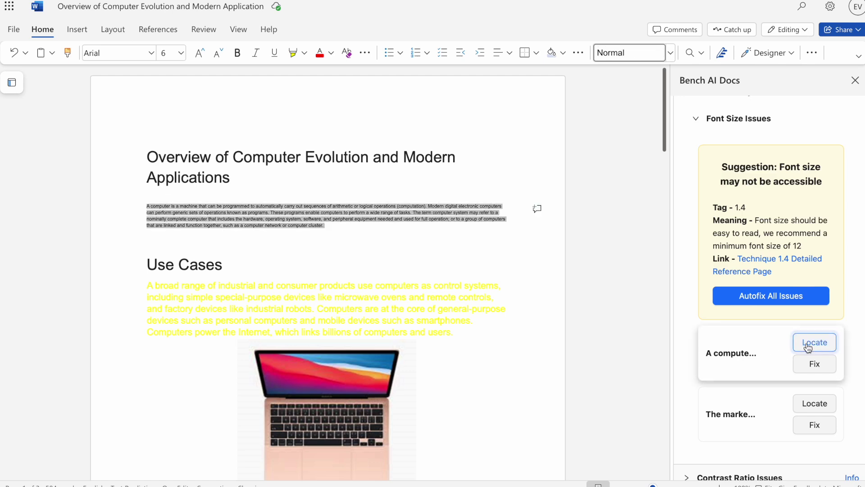
left_click(808, 407)
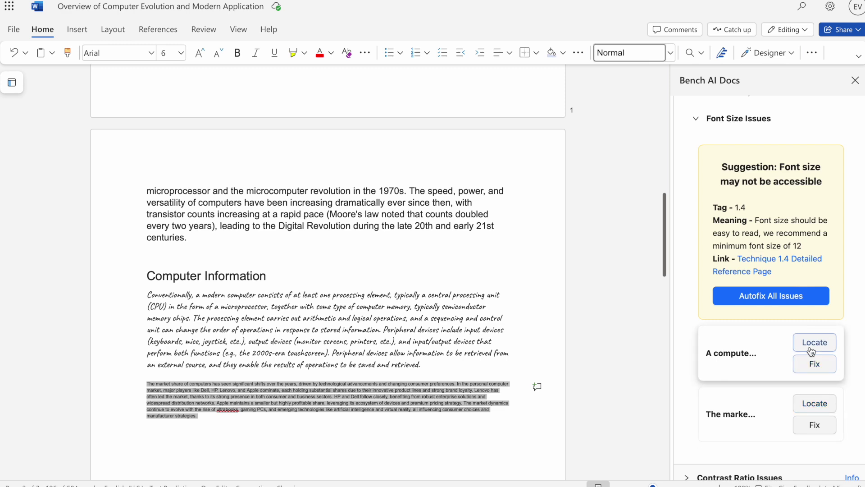
left_click(811, 351)
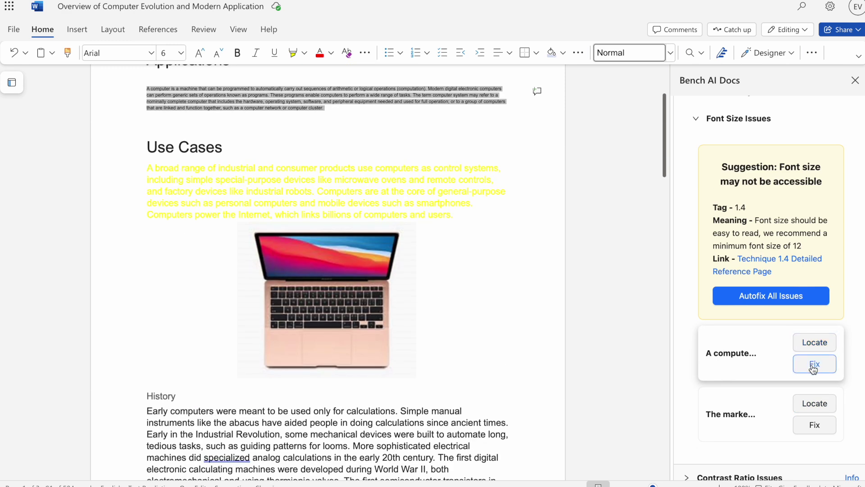
left_click(814, 365)
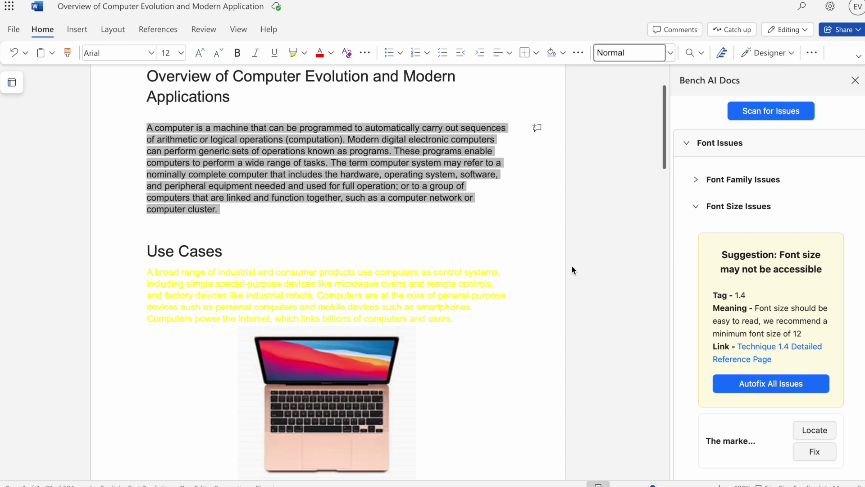
left_click(814, 430)
left_click(812, 455)
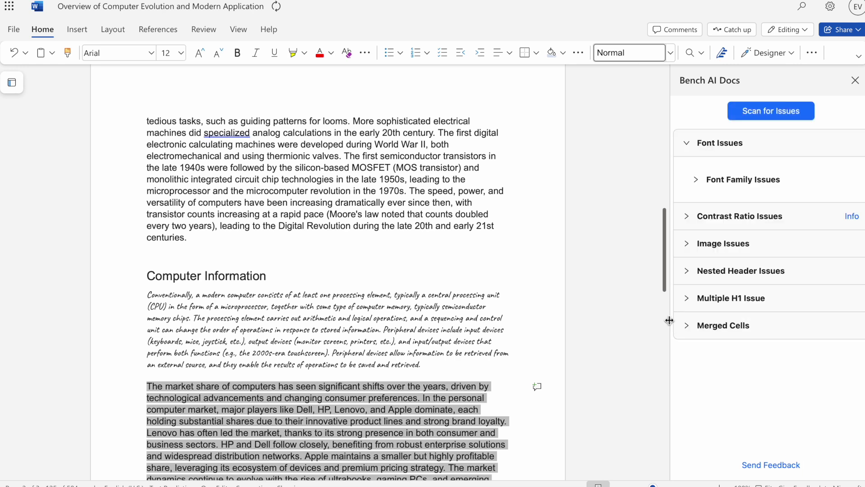
left_click(492, 360)
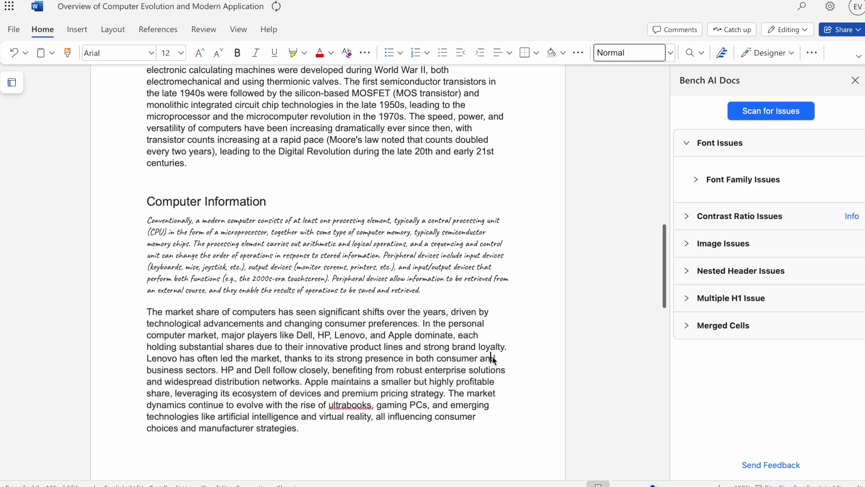
Step: Replace the Computer Information paragraph's Caveat font with Helvetica via Autofix All Issues
left_click(711, 184)
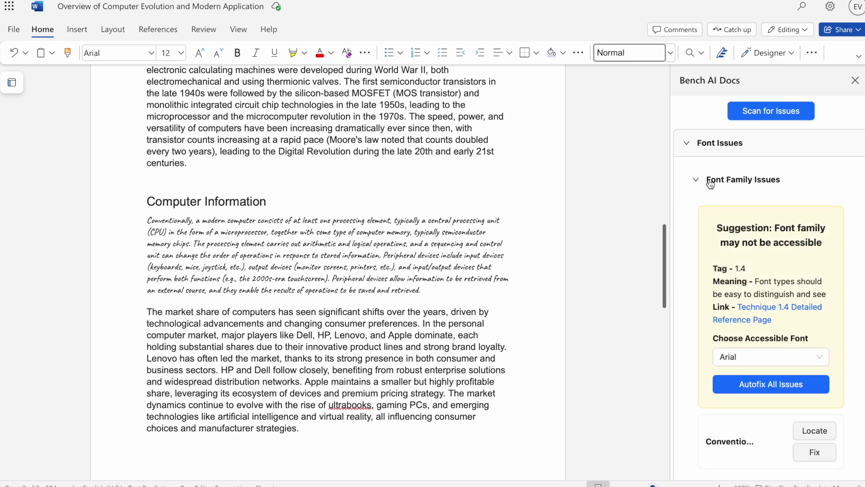
left_click(813, 431)
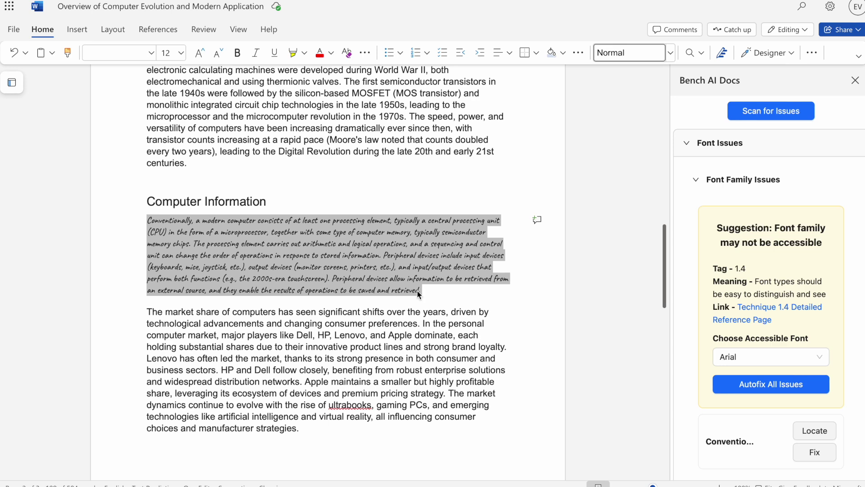
left_click(429, 292)
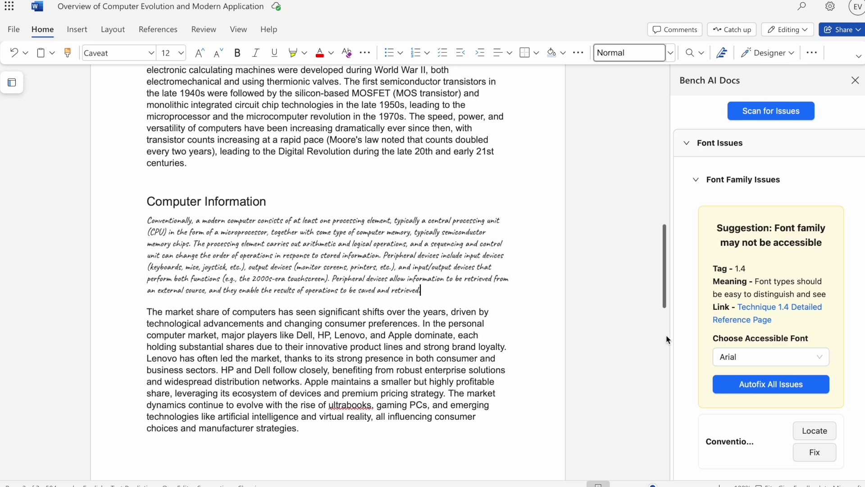
left_click(739, 359)
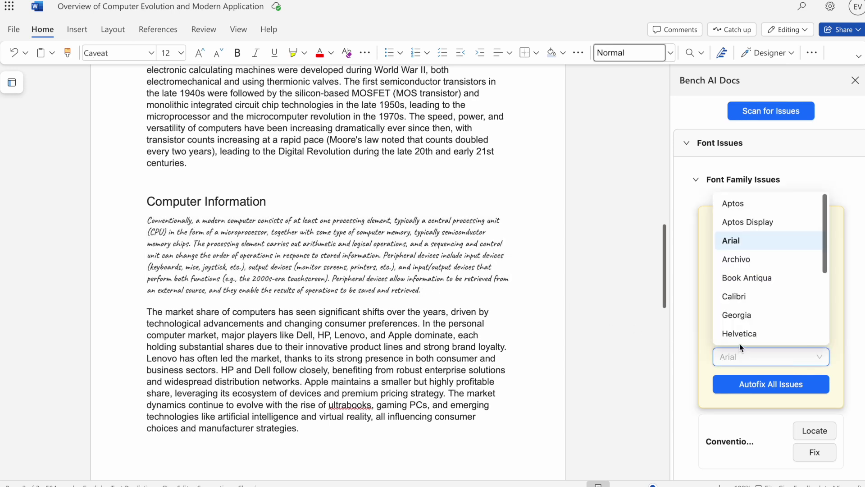
left_click(744, 334)
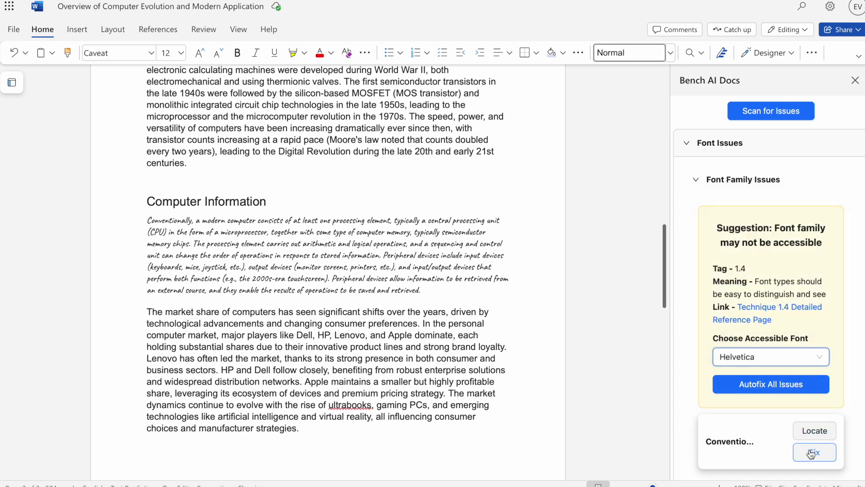
scroll(811, 454, "down", 1)
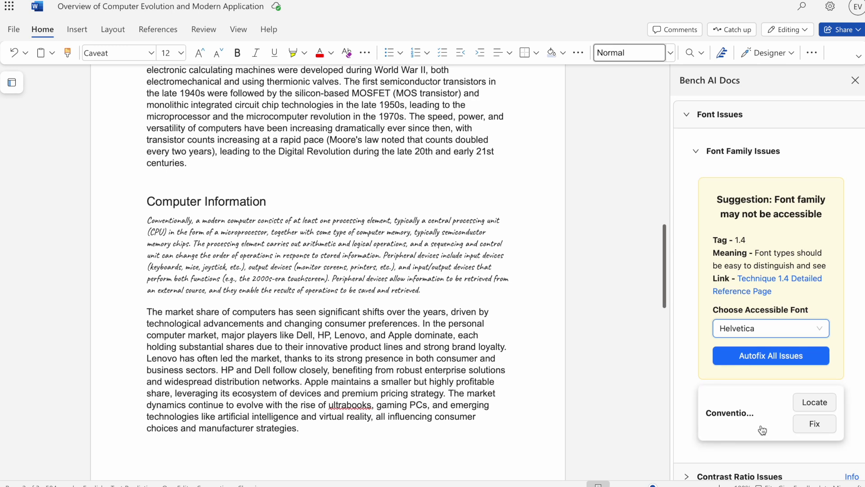
left_click(758, 359)
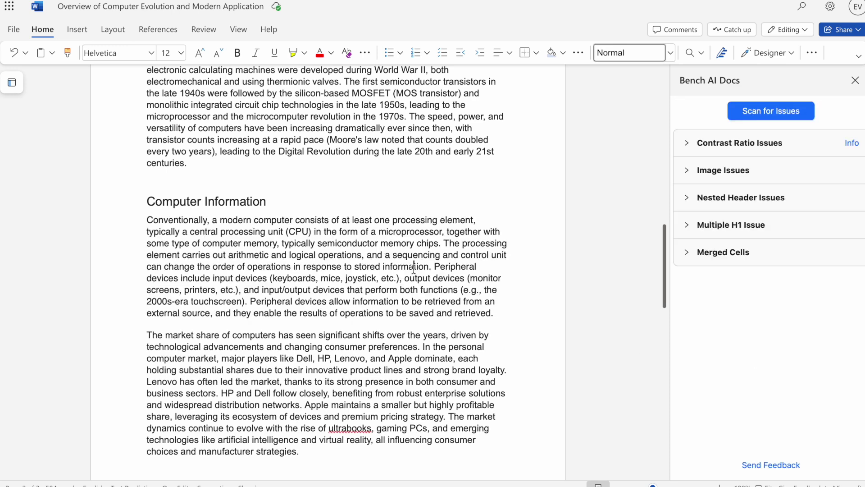
left_click(153, 56)
left_click(153, 56)
Step: Locate the low-contrast yellow Use Cases paragraph and fix its text to black
left_click(714, 152)
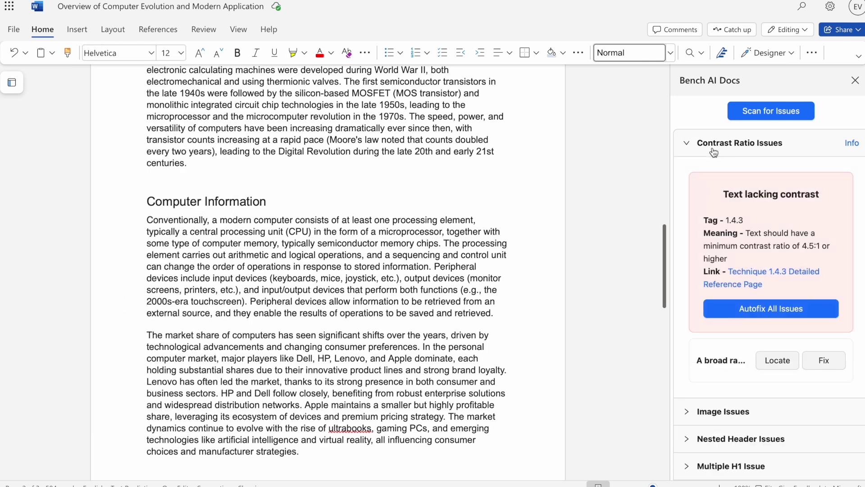
left_click(777, 360)
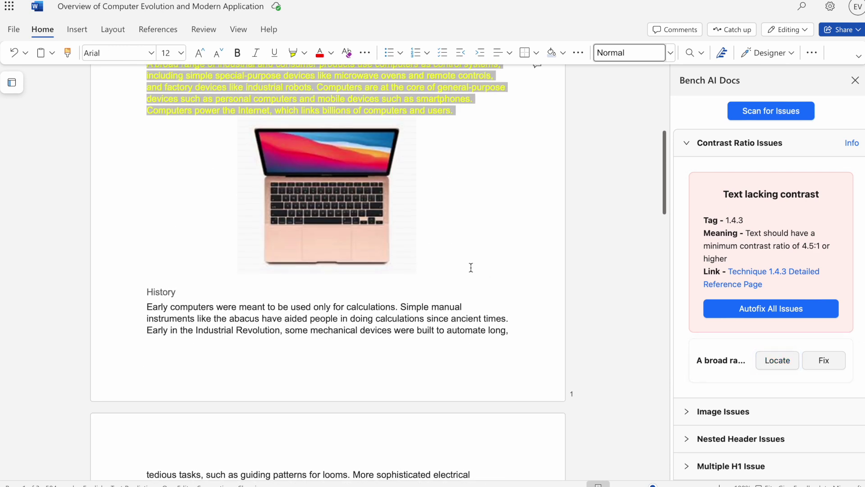
scroll(471, 267, "up", 3)
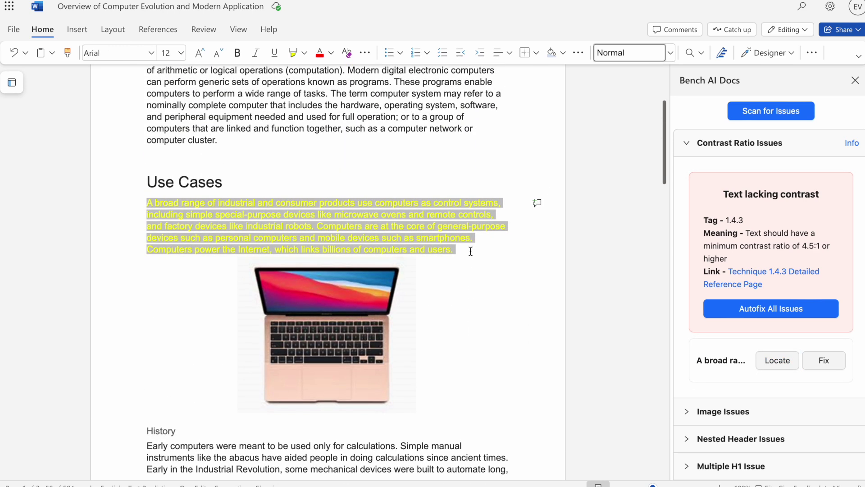
left_click(471, 251)
scroll(471, 251, "up", 1)
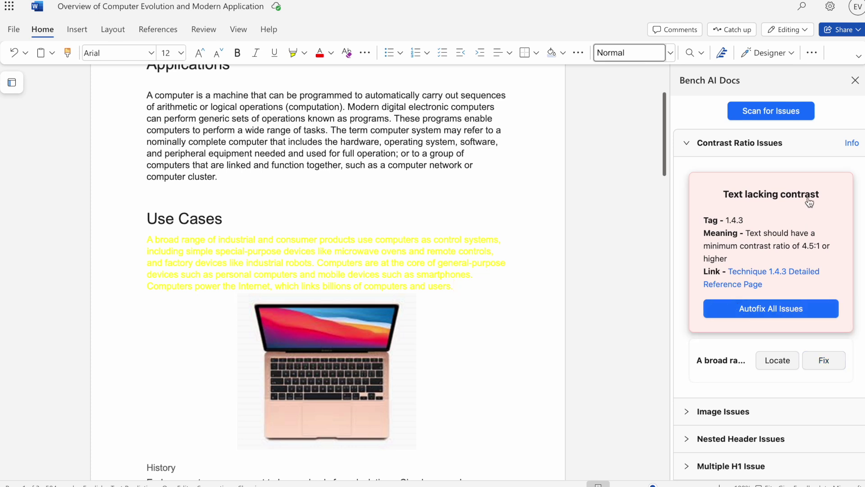
mouse_move(850, 147)
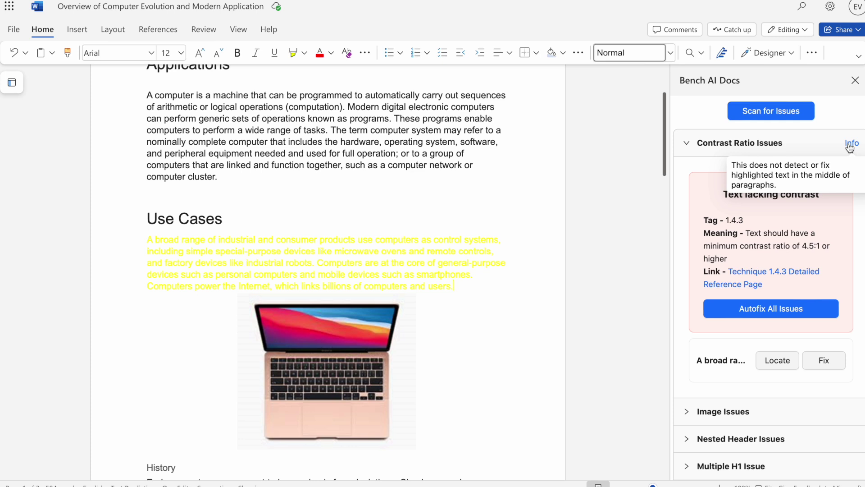
scroll(469, 225, "up", 1)
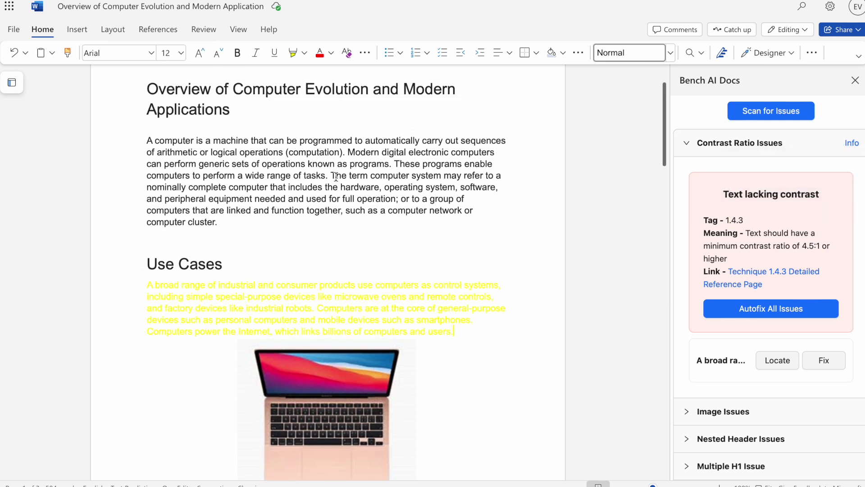
left_click_drag(332, 176, 383, 188)
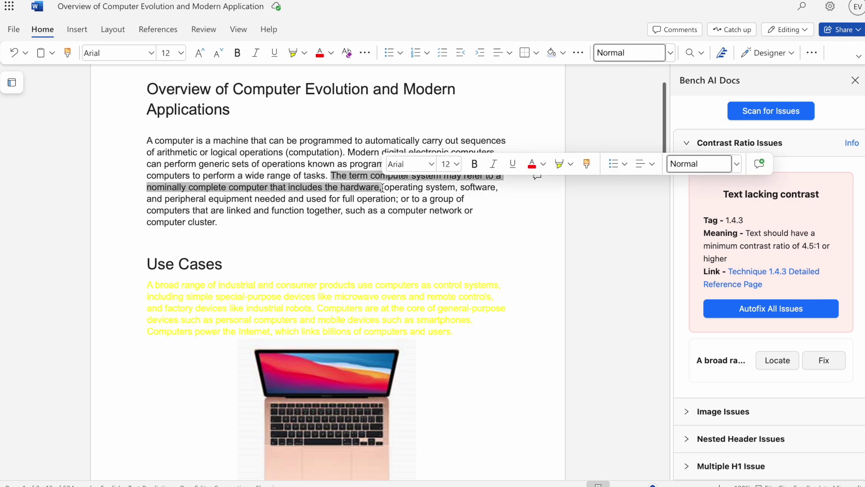
left_click(366, 189)
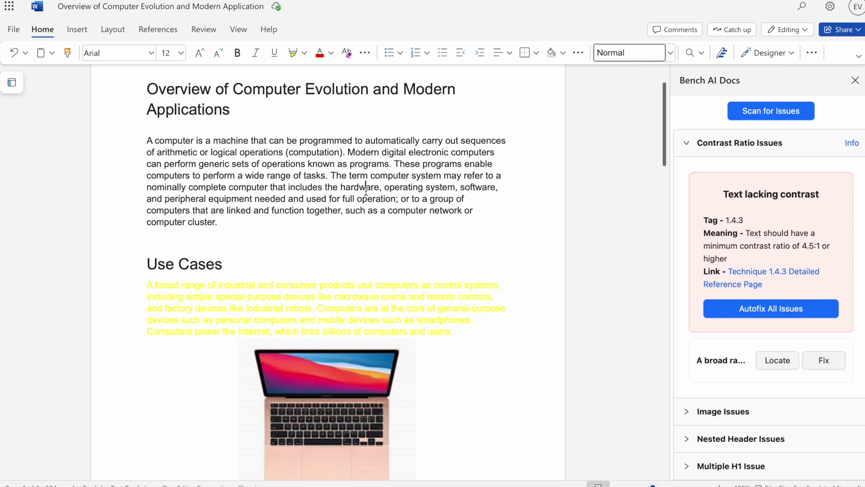
left_click(828, 365)
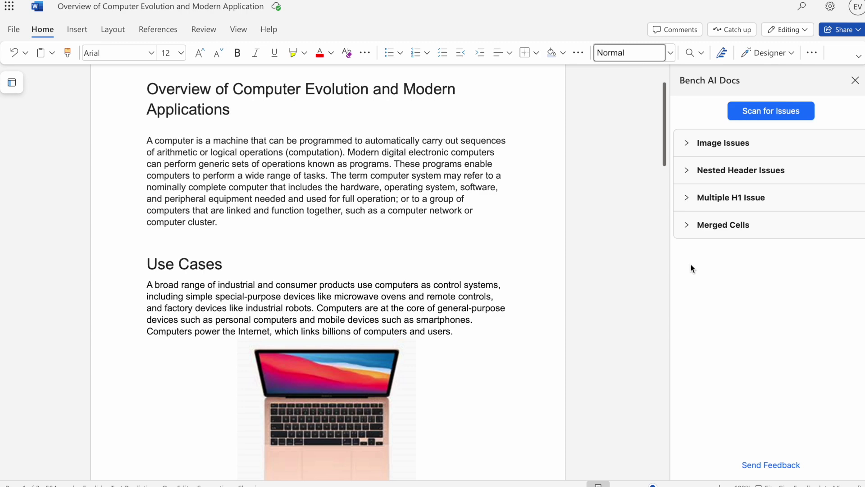
Step: Locate the desktop market share table and split the merged Brand header into 2 columns
left_click(712, 225)
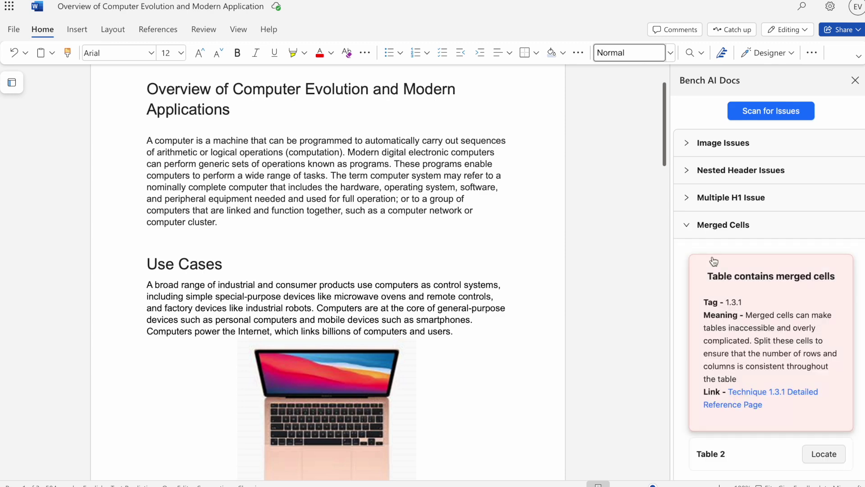
scroll(714, 261, "down", 1)
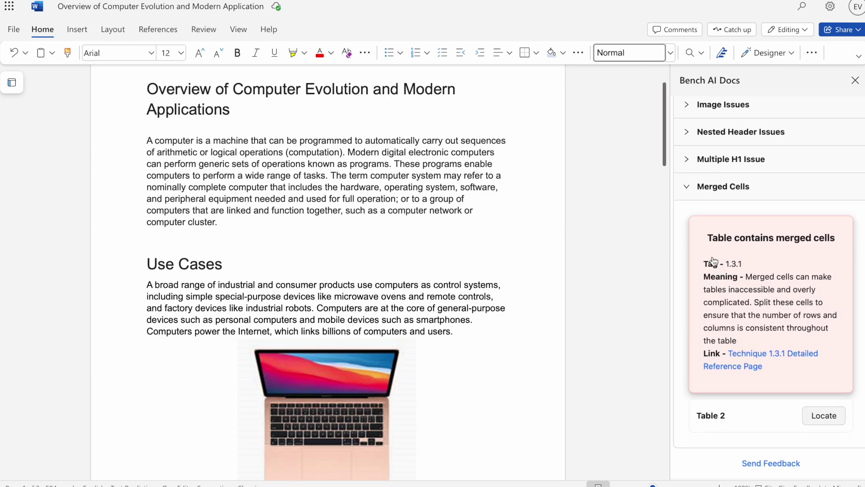
left_click(818, 418)
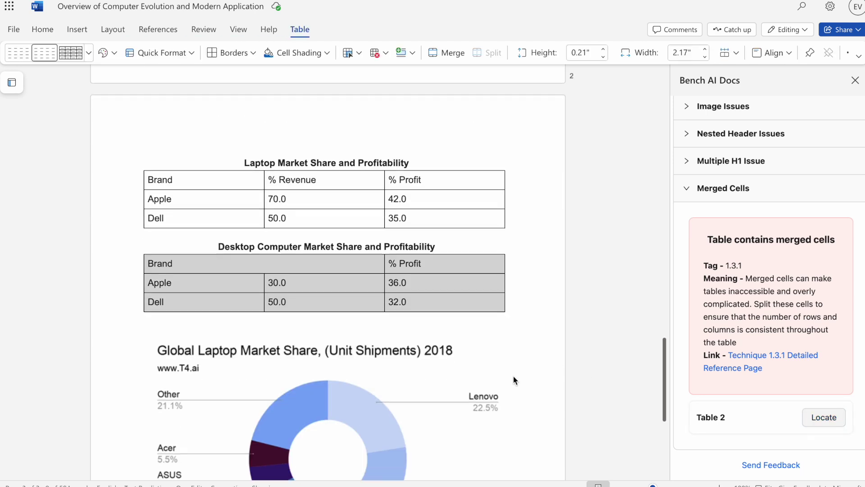
left_click(329, 273)
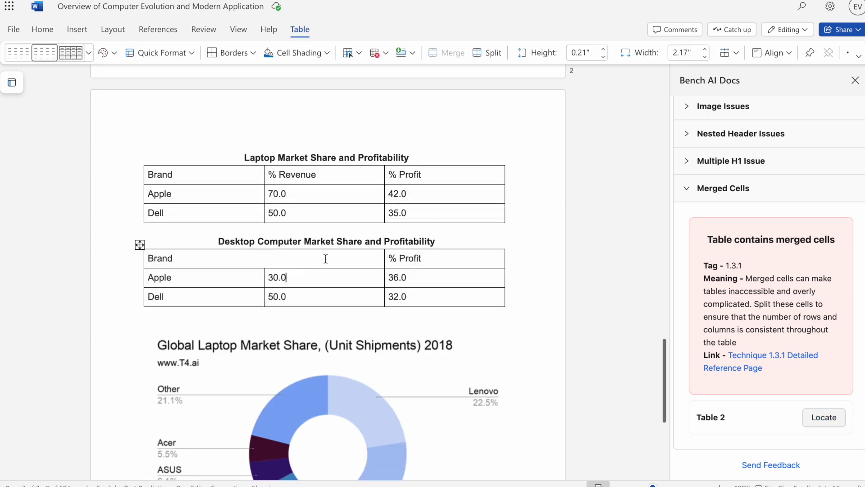
left_click_drag(325, 259, 258, 260)
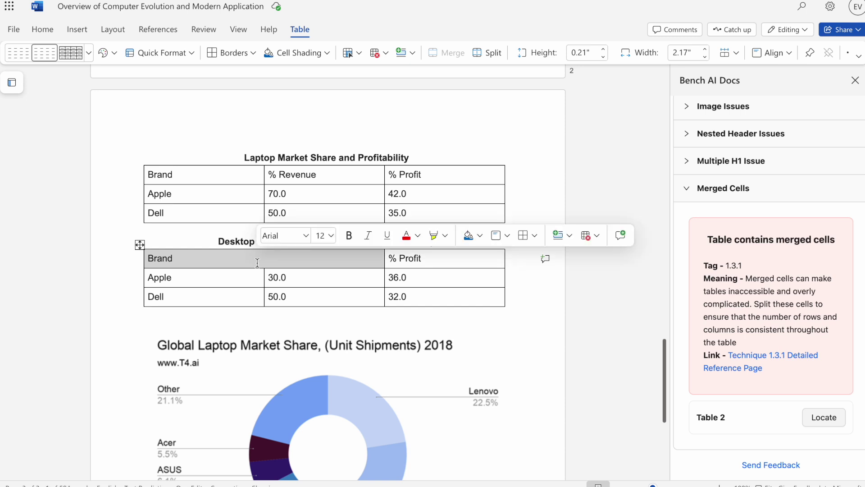
left_click_drag(248, 280, 274, 279)
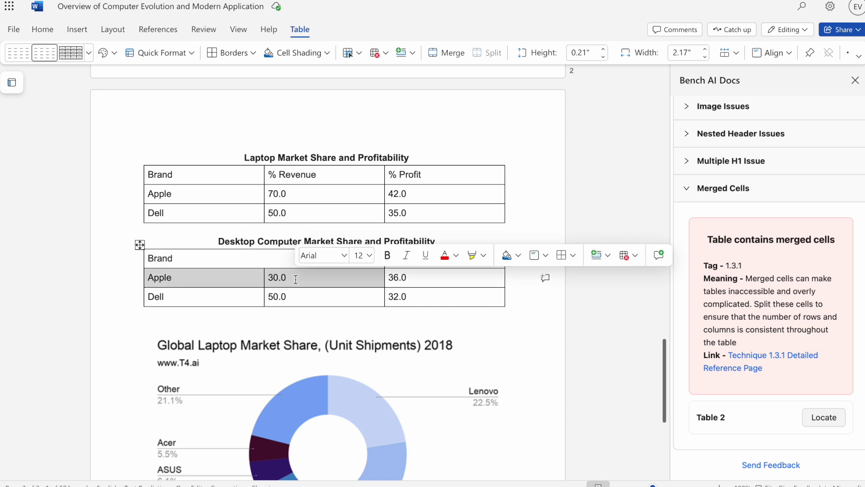
left_click(270, 260)
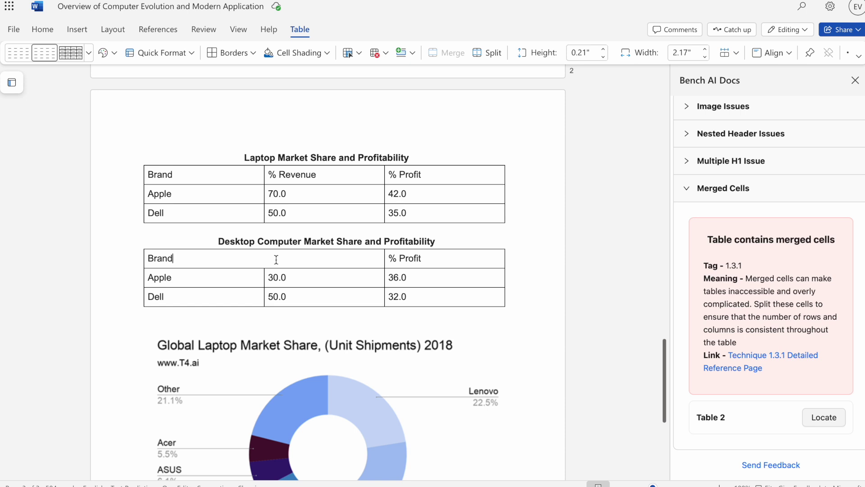
right_click(276, 261)
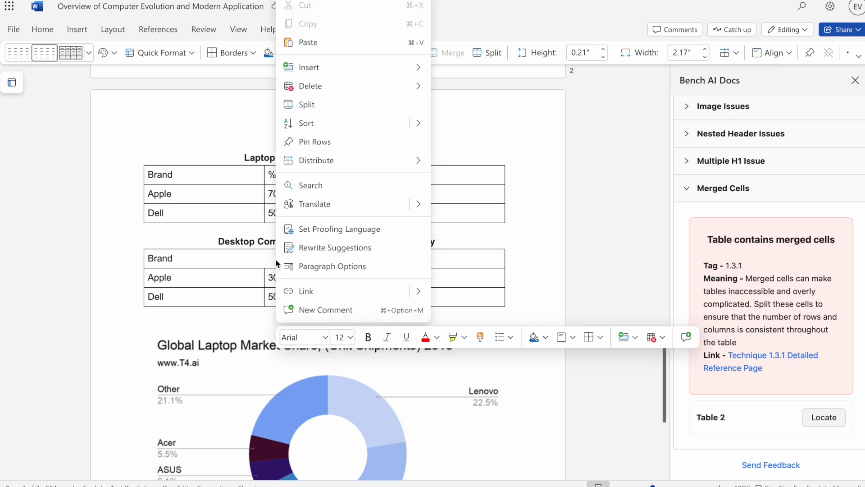
left_click(318, 109)
left_click(457, 288)
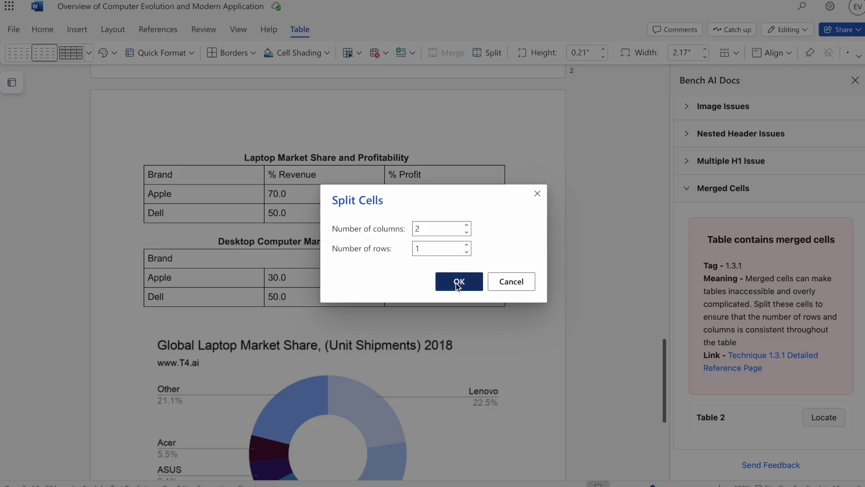
Step: Label the new header cell '% Revenue' and rescan the document
left_click(313, 264)
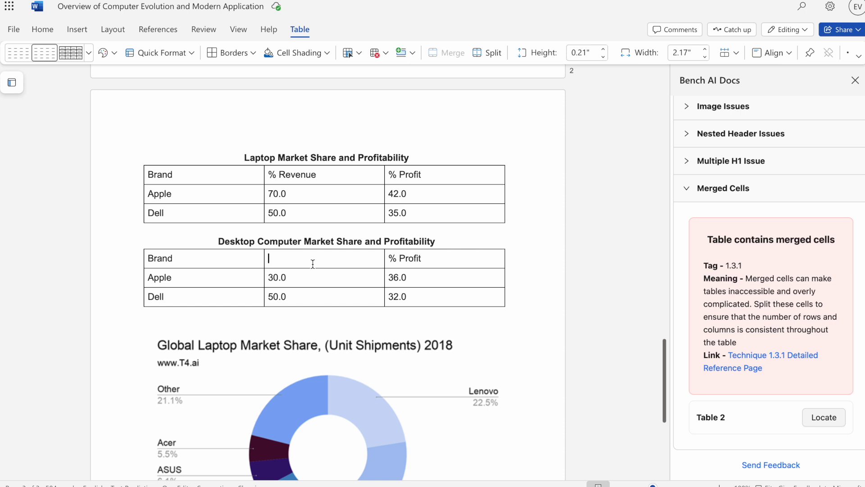
type("% Revenue")
left_click(328, 280)
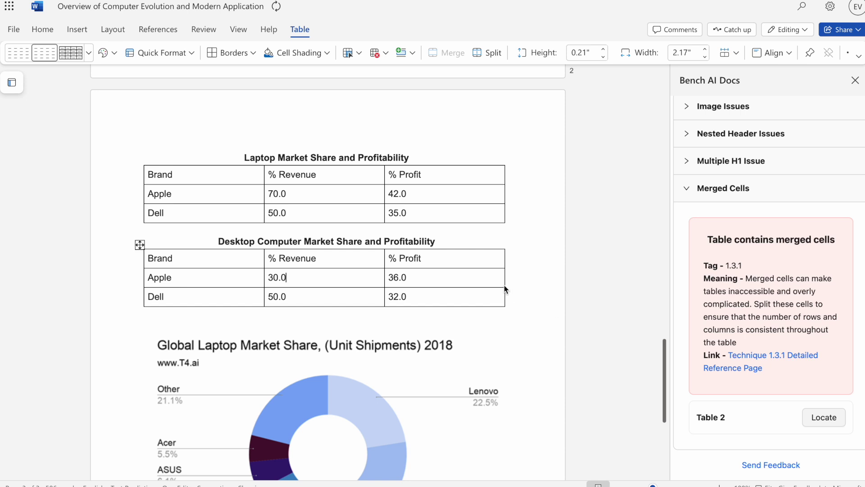
scroll(782, 218, "up", 2)
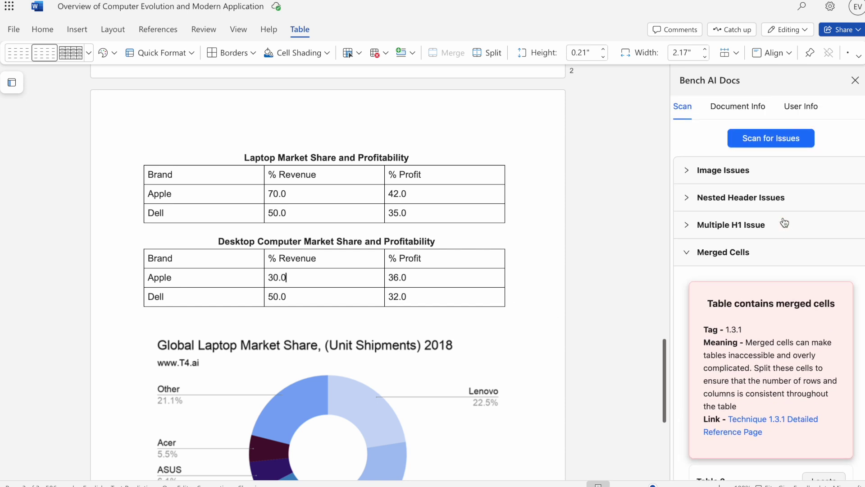
left_click(766, 144)
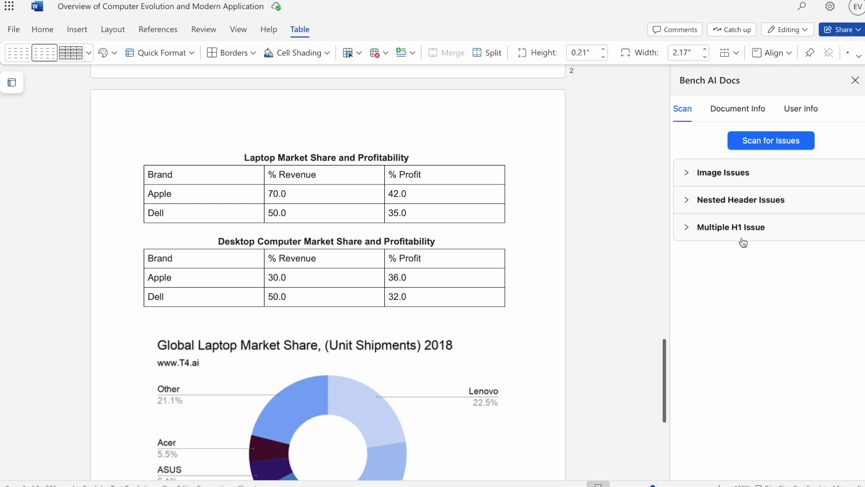
scroll(743, 243, "down", 2)
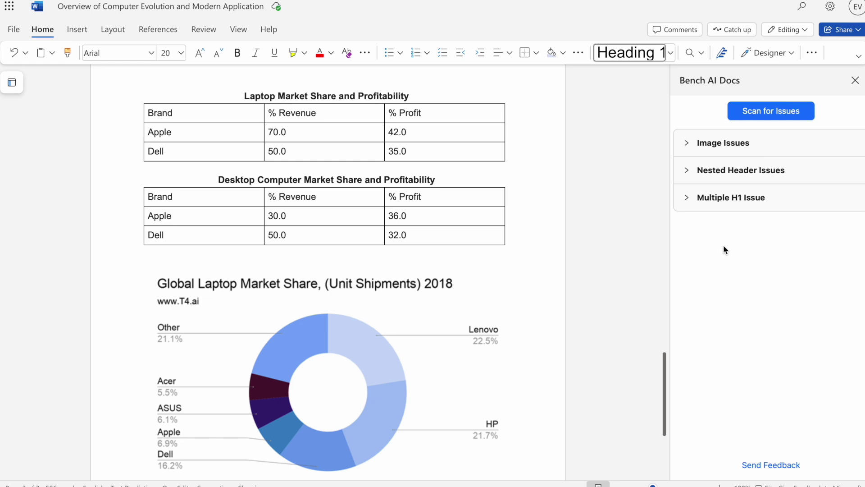
Step: Locate the extra H1 and demote the Use Cases heading to Heading 2
left_click(712, 198)
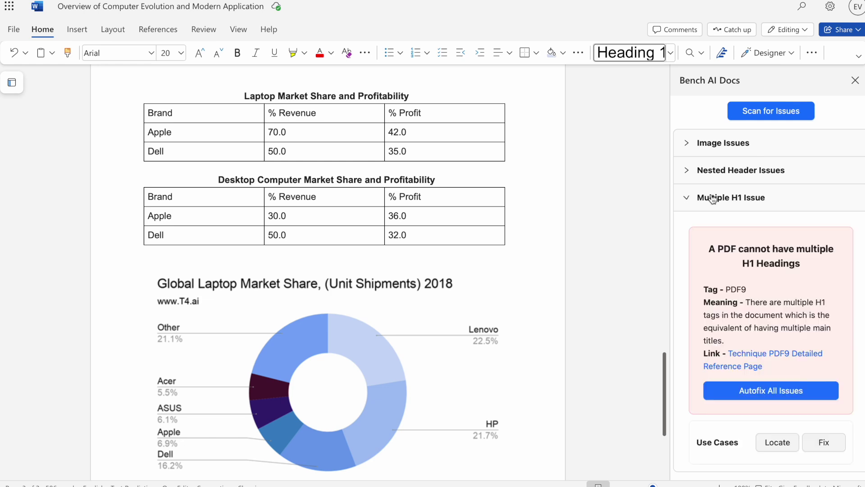
left_click(769, 443)
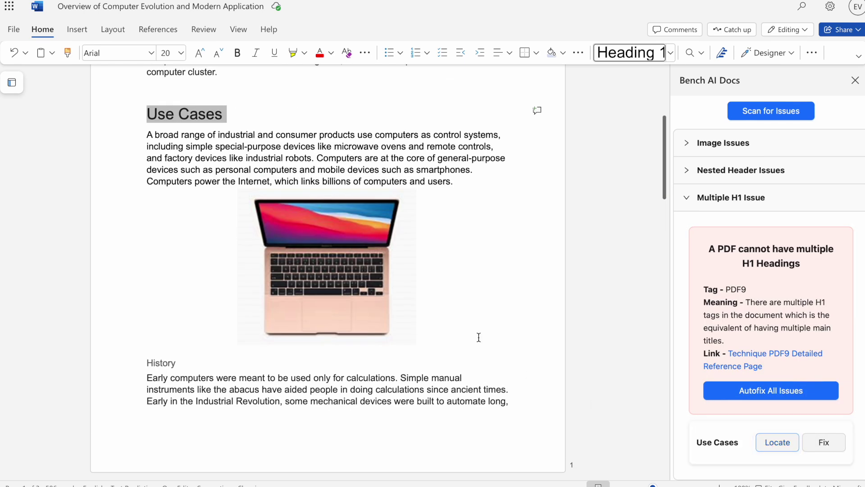
scroll(469, 342, "up", 3)
scroll(252, 248, "up", 2)
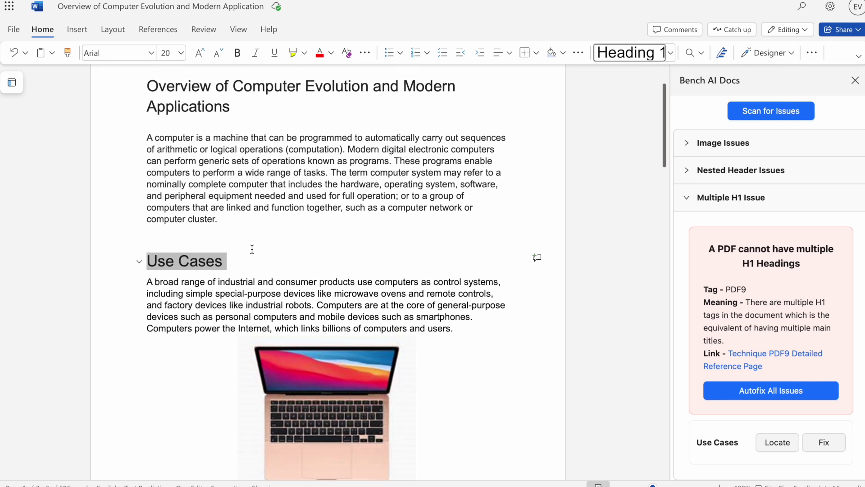
left_click_drag(234, 145, 153, 115)
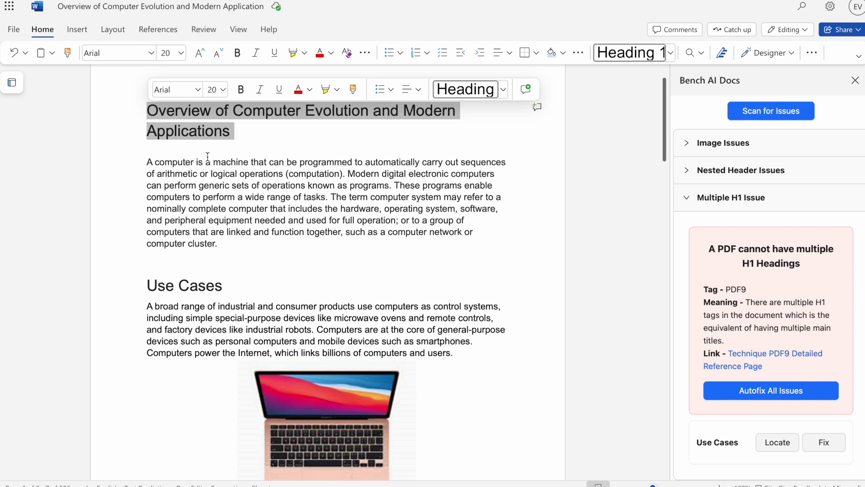
left_click(233, 287)
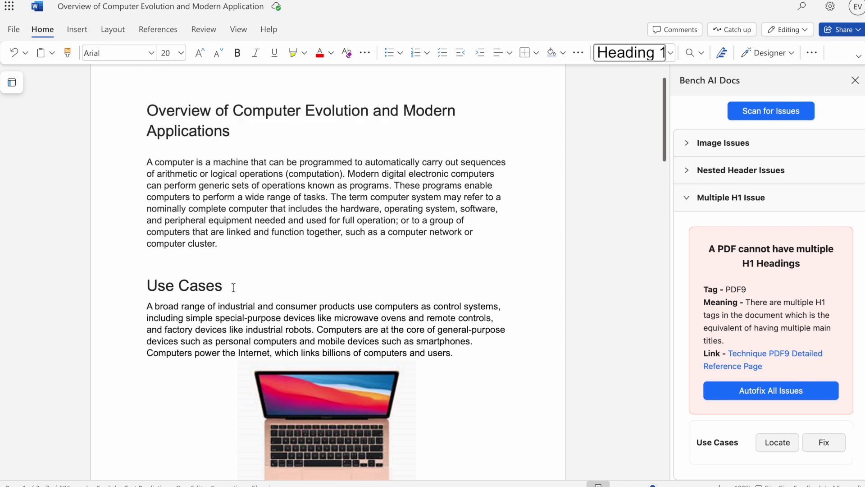
scroll(233, 287, "up", 1)
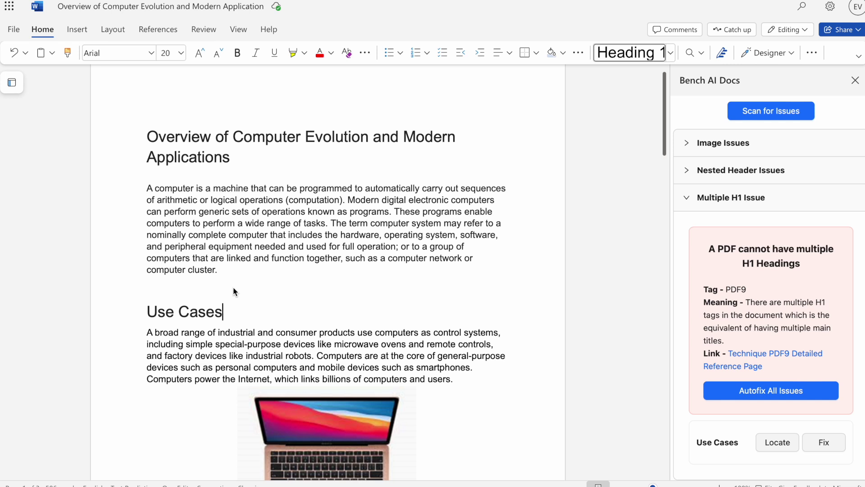
scroll(699, 297, "down", 1)
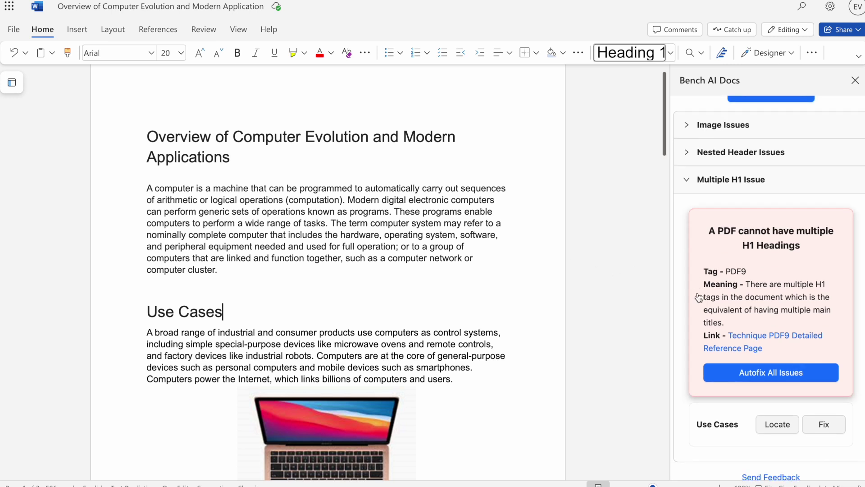
left_click(818, 426)
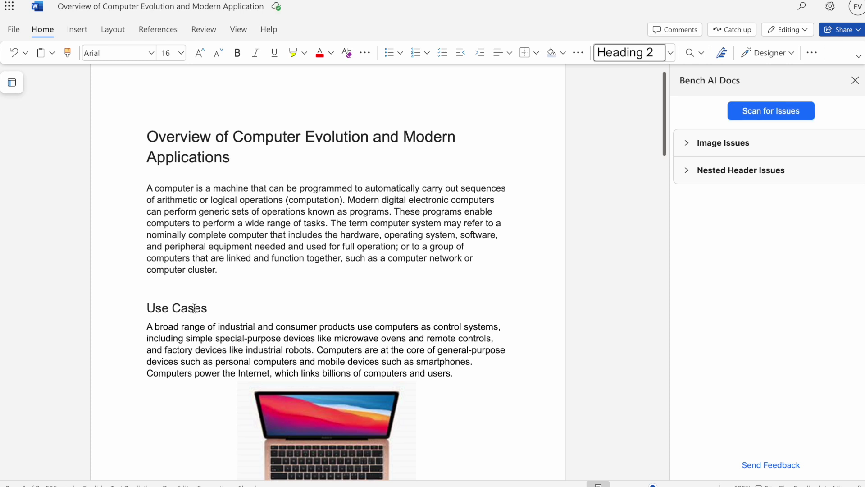
Step: Locate the Use Cases and History headings and check their heading levels
left_click(739, 179)
scroll(703, 284, "down", 1)
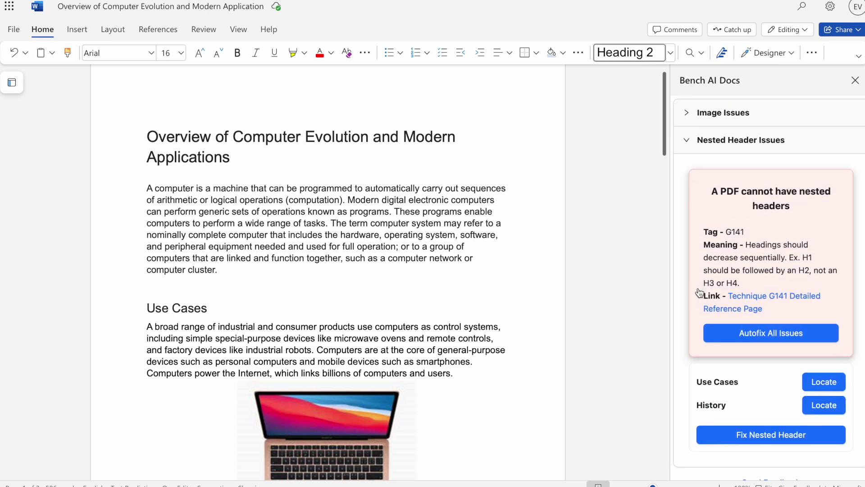
left_click(819, 386)
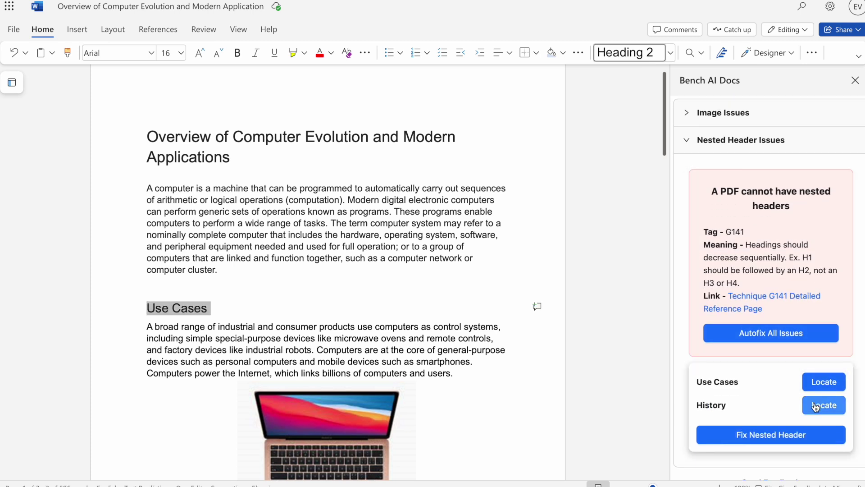
left_click(816, 407)
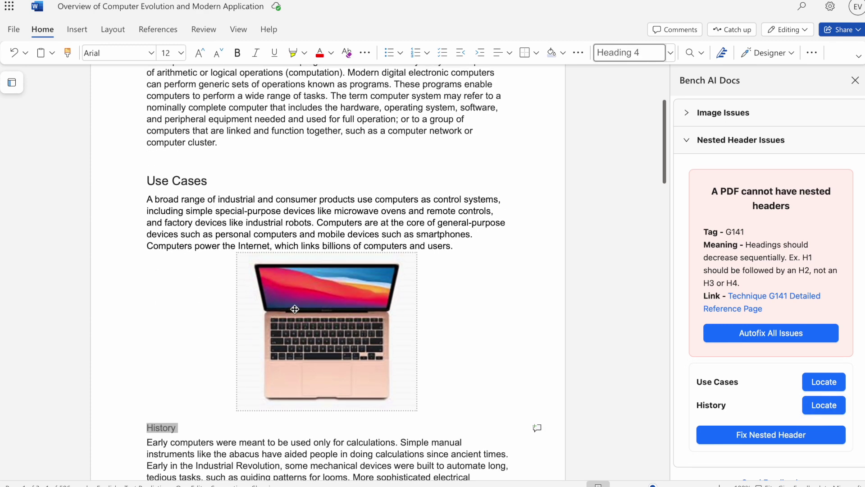
double_click(198, 182)
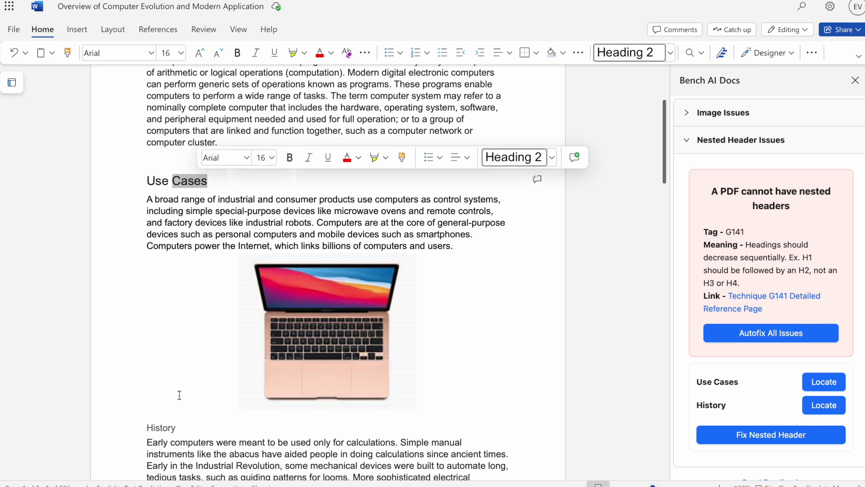
left_click(160, 428)
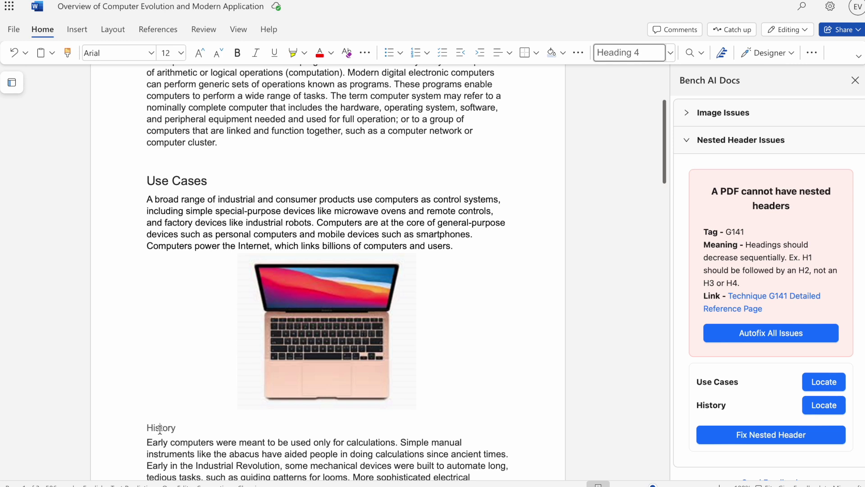
Step: Fix History from Heading 4 to Heading 3 and verify the heading levels
left_click(160, 429)
left_click(709, 434)
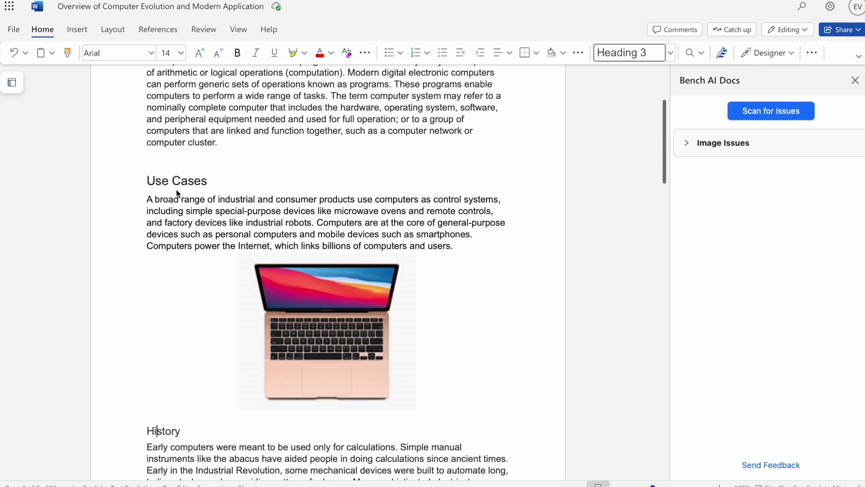
scroll(177, 192, "up", 3)
left_click(180, 92)
left_click(172, 264)
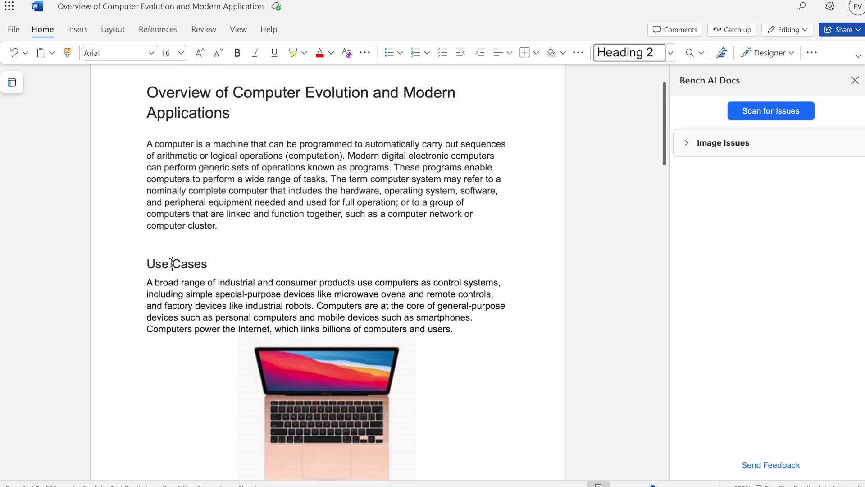
scroll(170, 344, "down", 3)
left_click(163, 403)
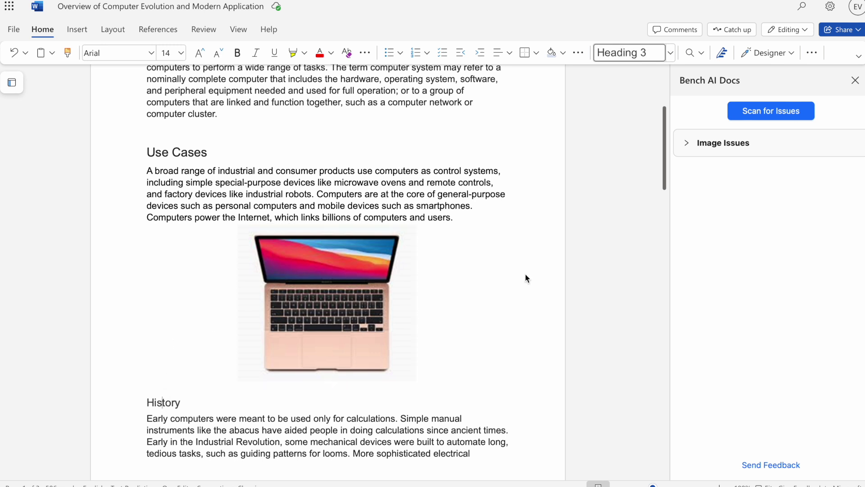
scroll(525, 276, "up", 3)
Step: Locate Picture 1 and confirm in Format Picture that the laptop picture has no alt text
scroll(526, 274, "up", 1)
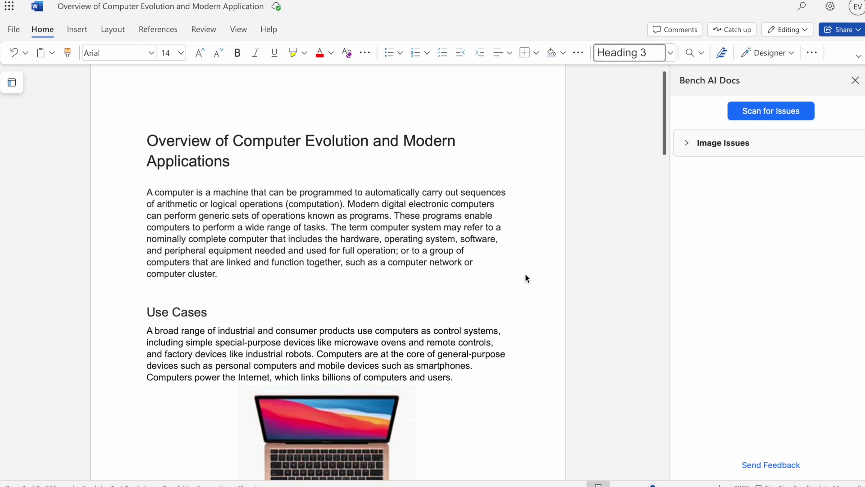
left_click(739, 144)
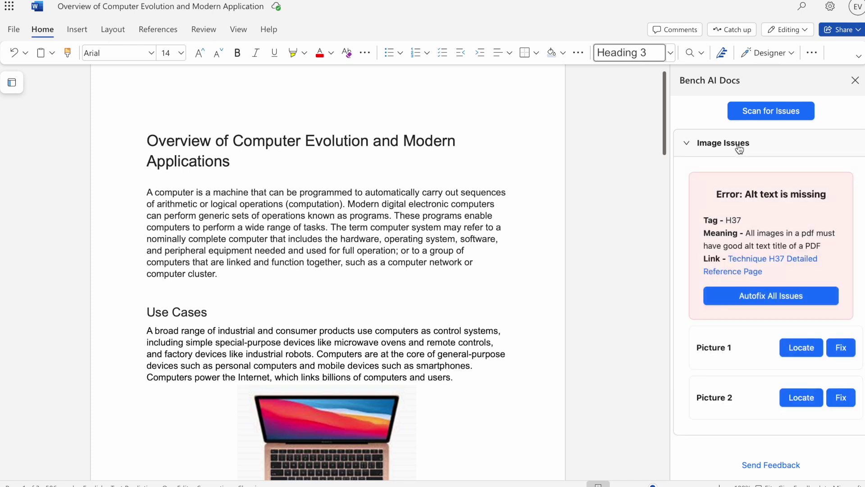
left_click(794, 355)
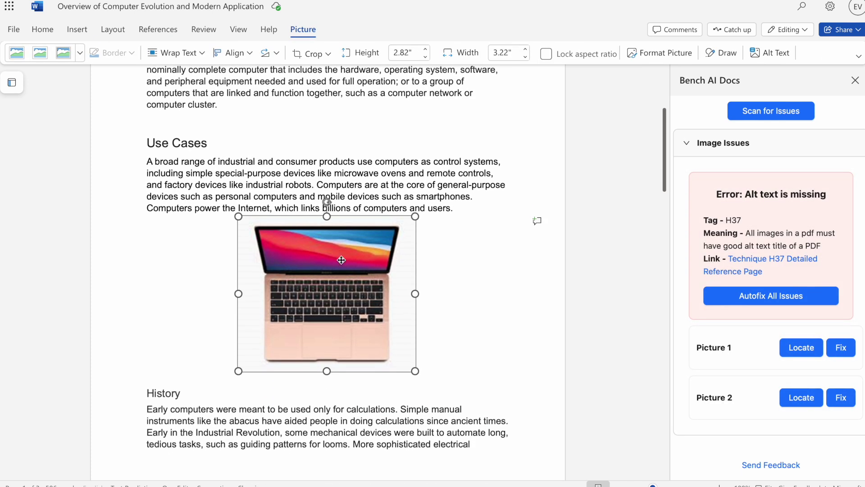
right_click(341, 260)
mouse_move(378, 374)
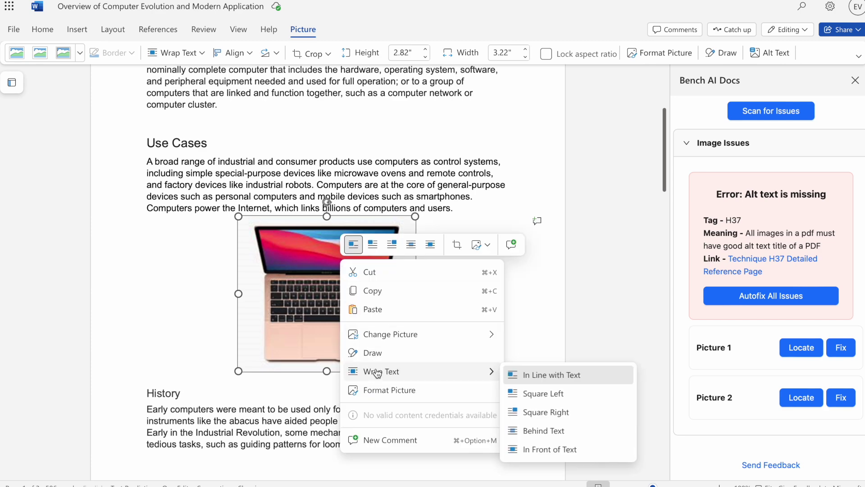
left_click(404, 392)
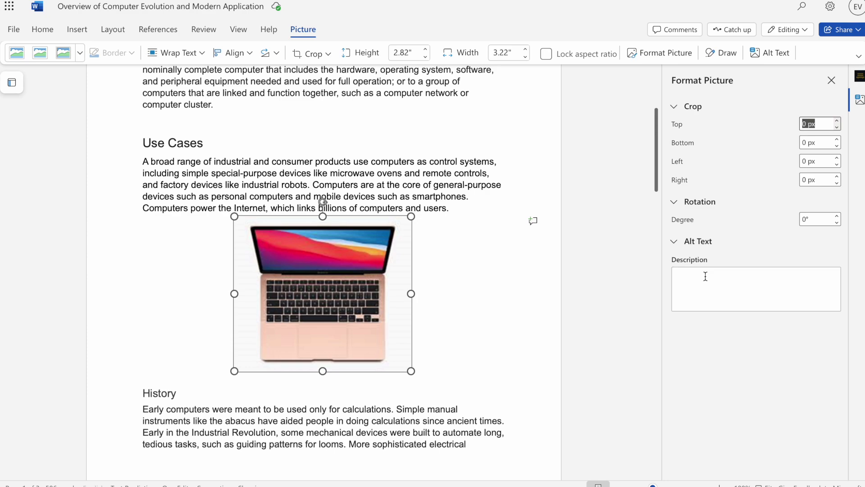
scroll(429, 313, "down", 10)
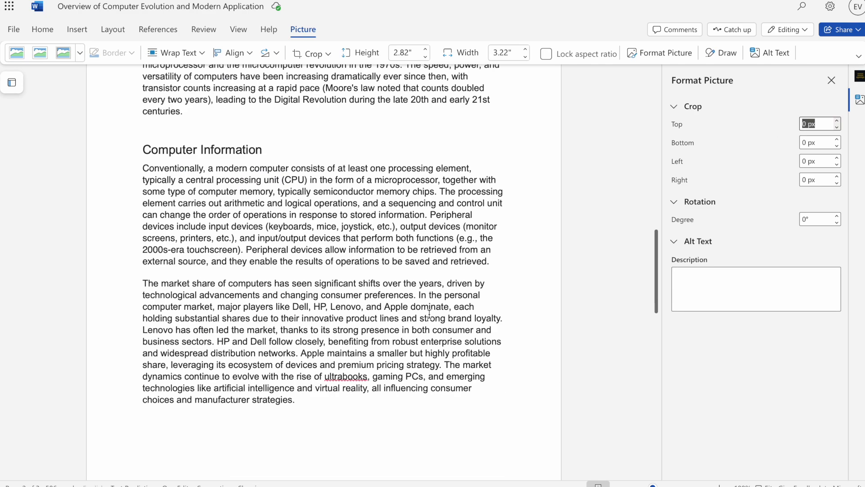
scroll(429, 313, "down", 5)
left_click(392, 323)
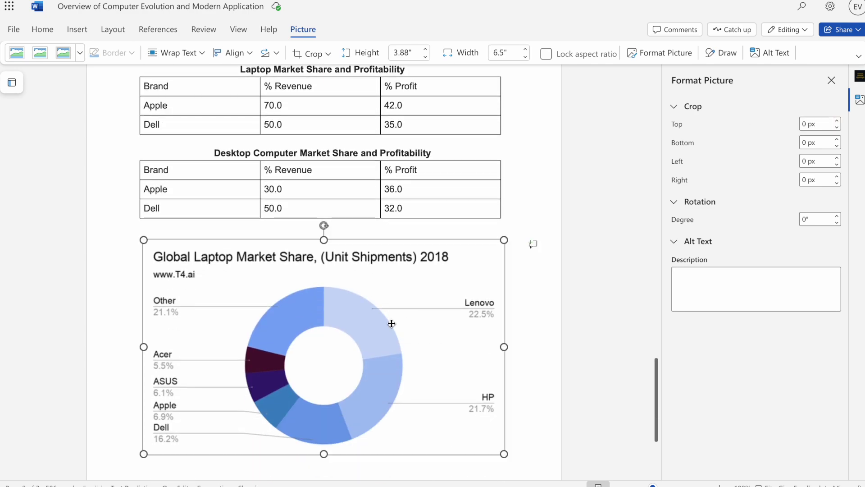
scroll(391, 324, "up", 10)
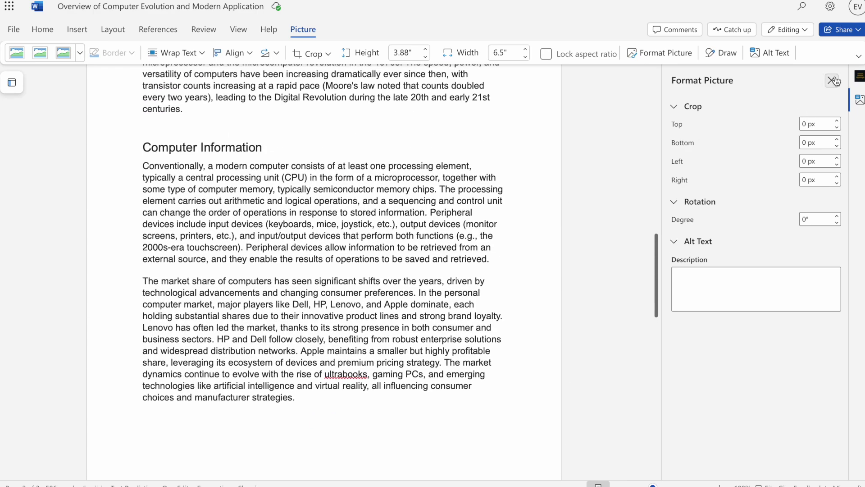
left_click(832, 81)
scroll(527, 237, "up", 8)
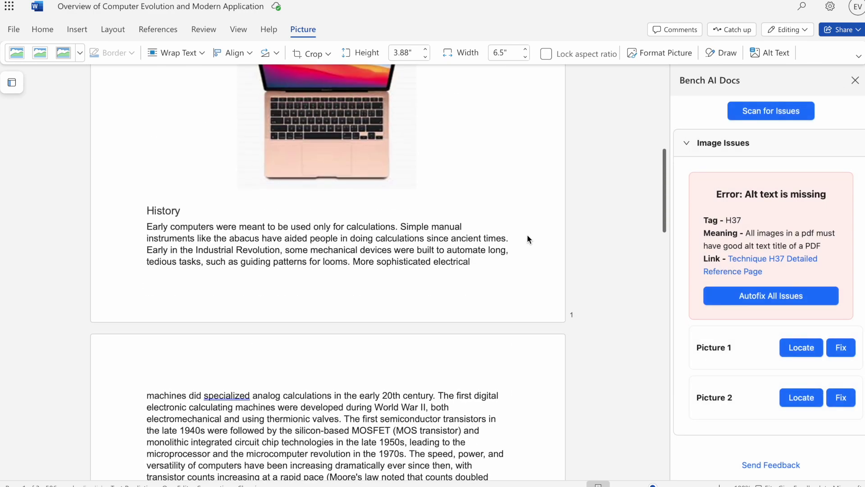
Step: Autofix alt text for both pictures until the scan reports No errors detected
scroll(527, 239, "up", 5)
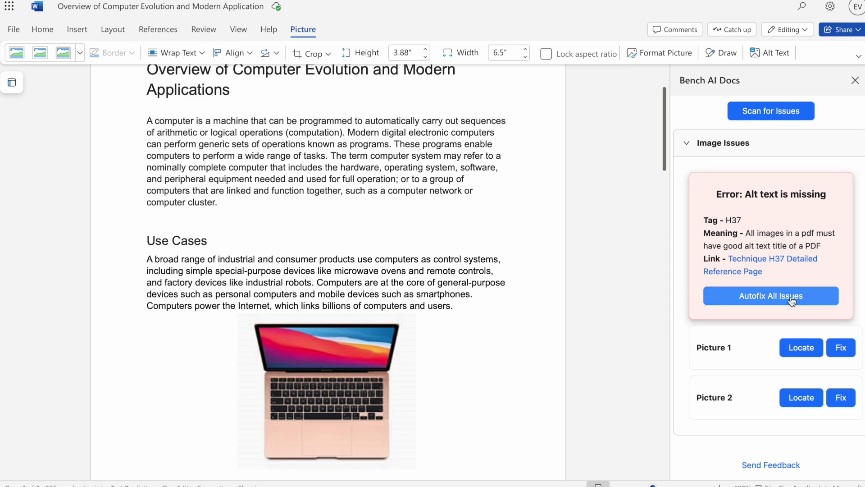
left_click(772, 295)
scroll(462, 338, "down", 3)
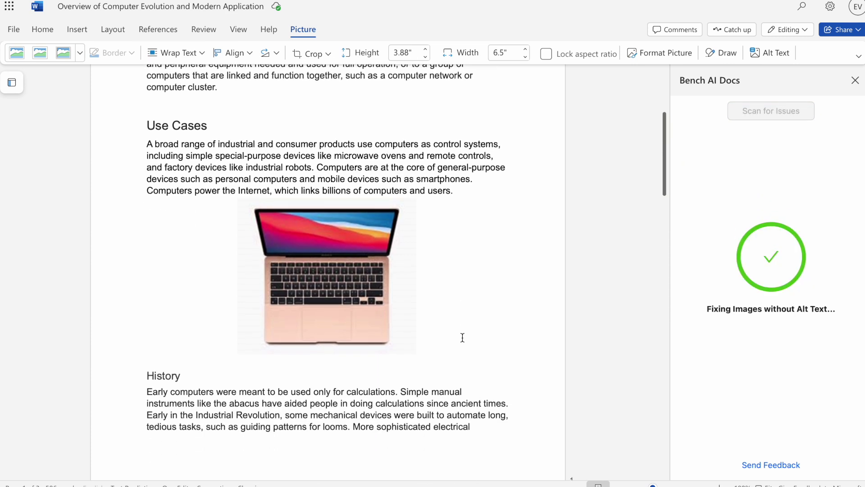
scroll(462, 338, "down", 1)
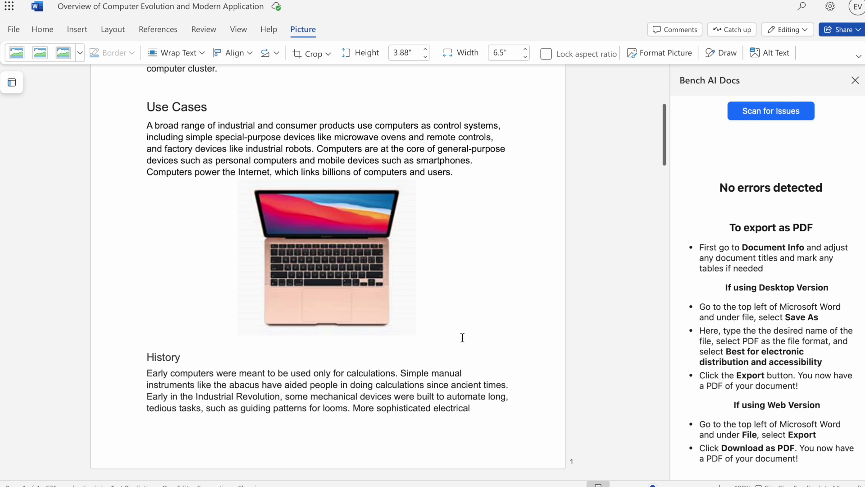
Step: Check the alt text now given to the laptop picture
right_click(355, 266)
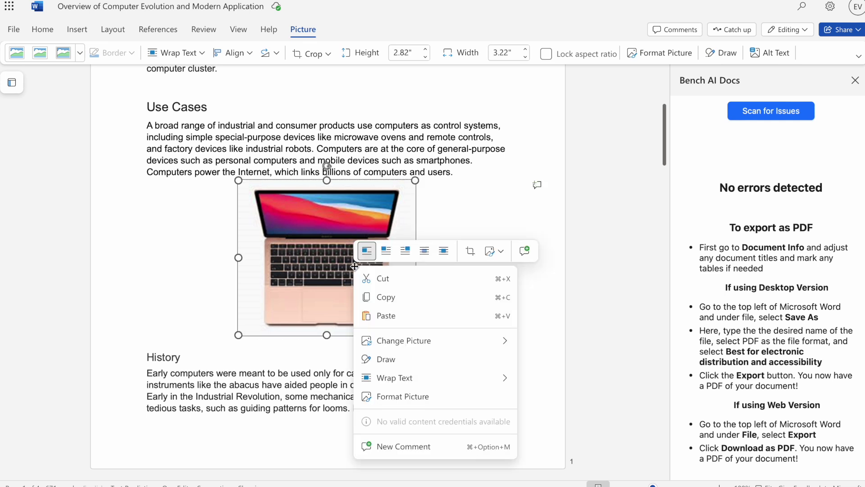
left_click(402, 396)
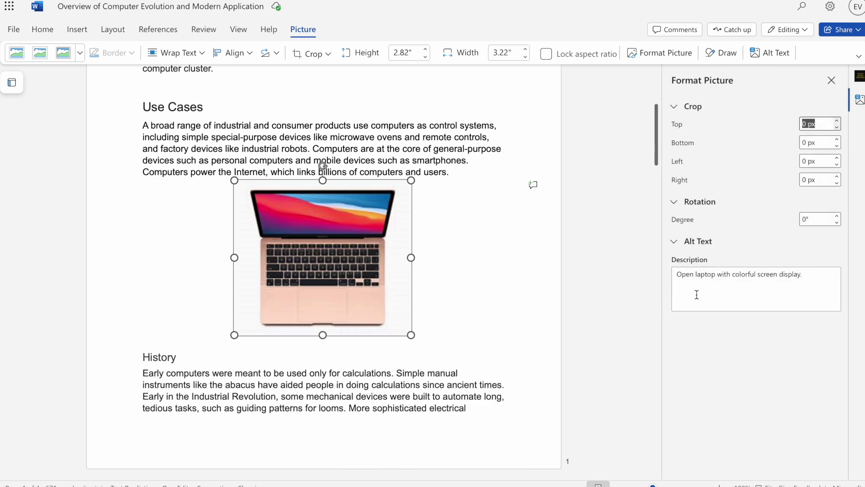
scroll(529, 315, "down", 1)
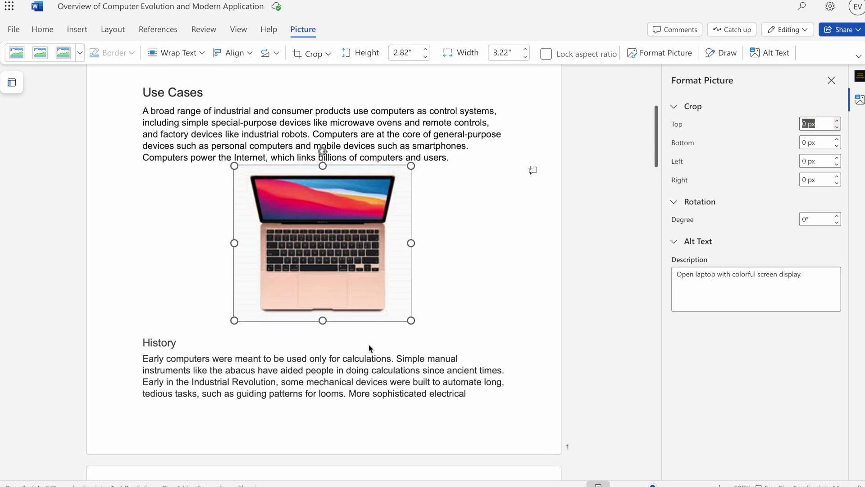
scroll(368, 344, "down", 15)
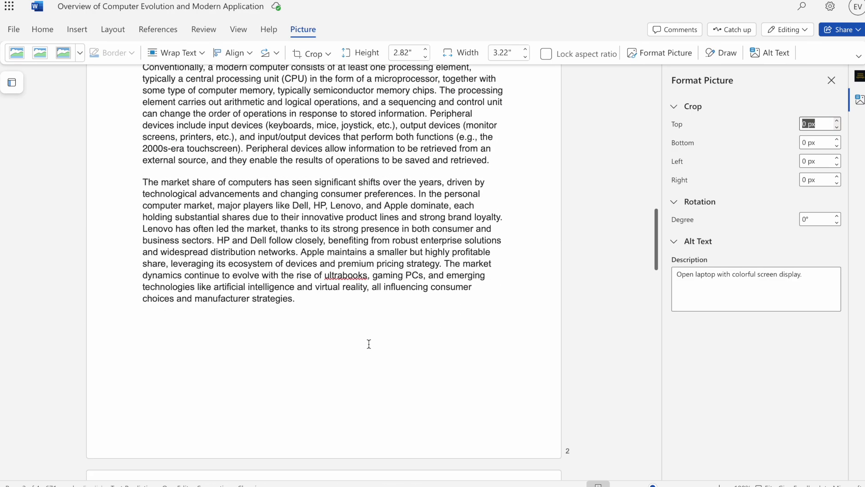
scroll(368, 344, "down", 5)
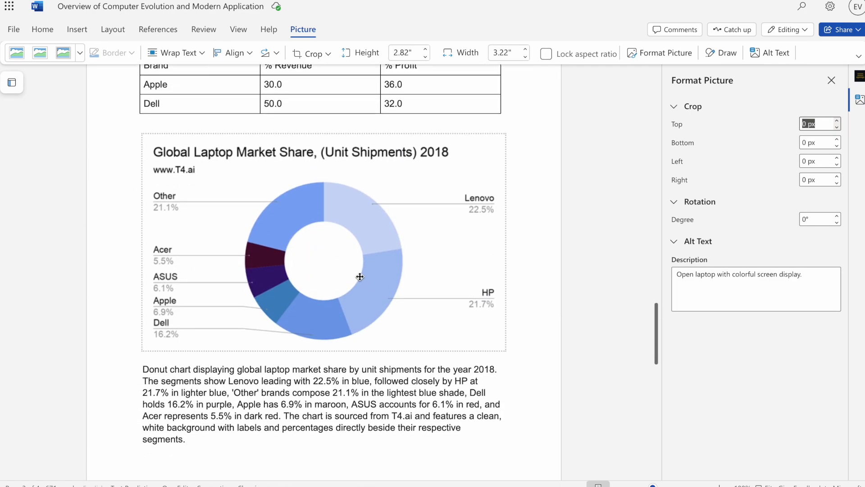
Step: Select the donut chart to confirm its new alt text
left_click(360, 277)
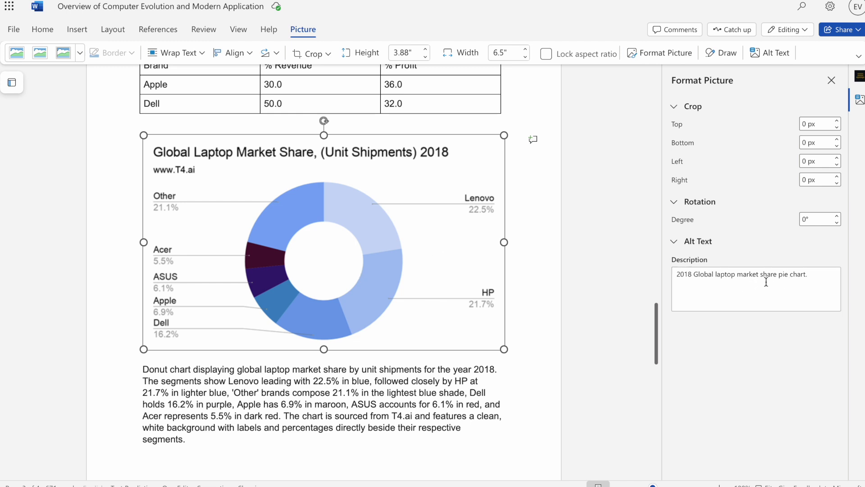
scroll(495, 329, "down", 1)
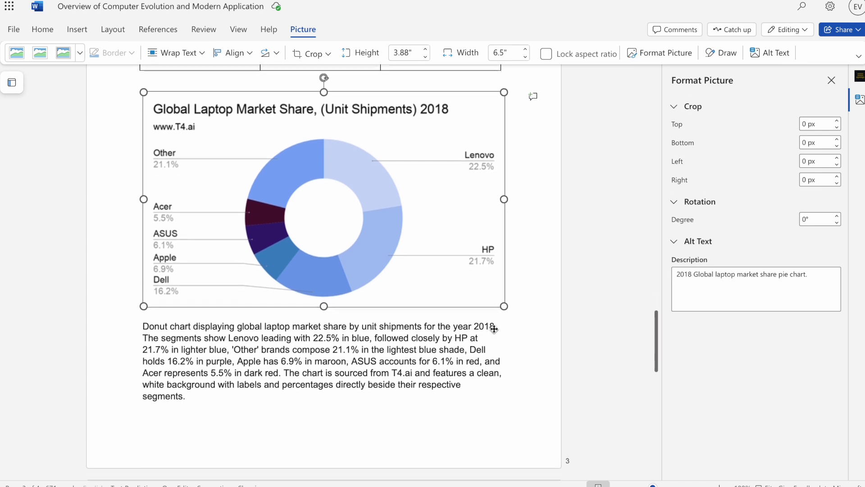
scroll(494, 329, "down", 3)
scroll(330, 294, "up", 1)
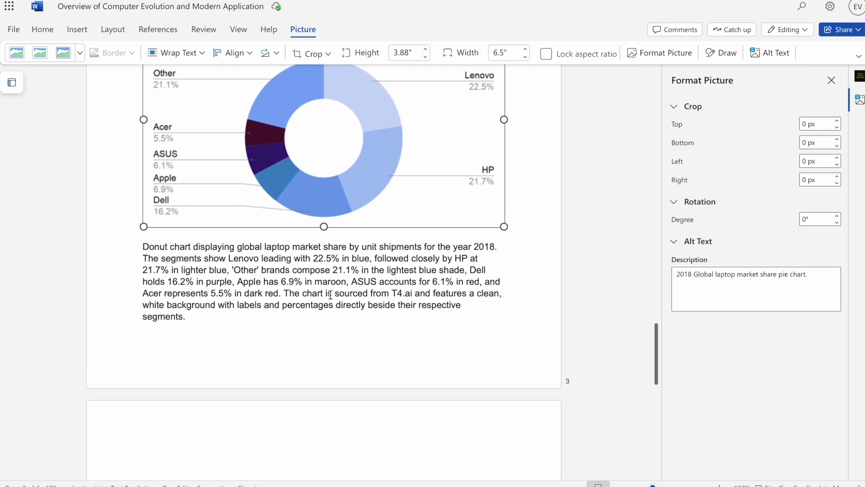
Step: Deselect the chart, close the Format Picture pane, and place the cursor on the blank last page
left_click(260, 323)
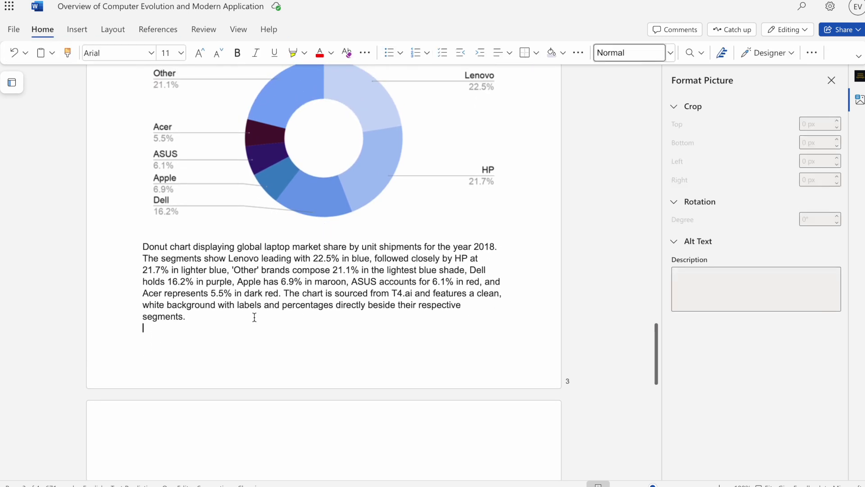
scroll(251, 312, "down", 2)
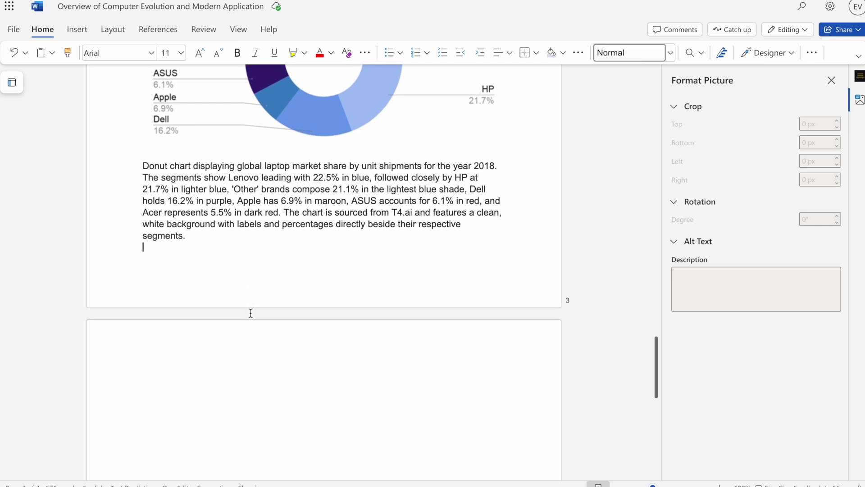
left_click(832, 81)
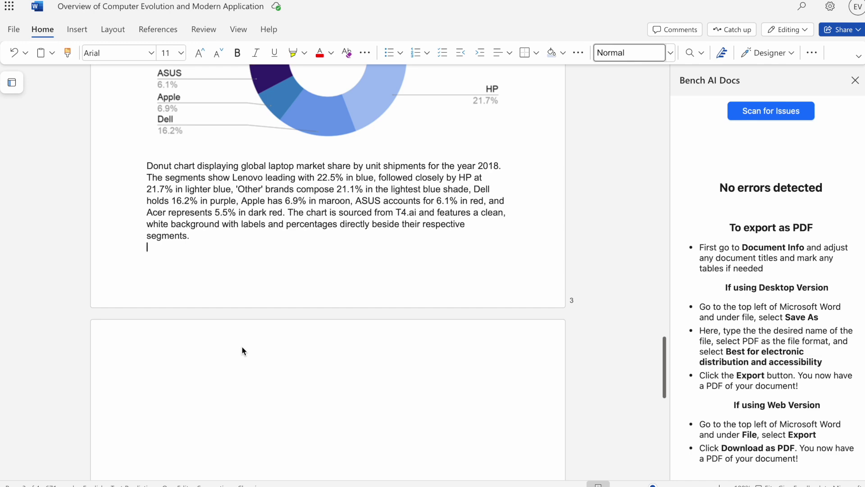
left_click(241, 351)
Step: Delete the blank page 4 with Backspace and scroll back up through the document
key("BackSpace")
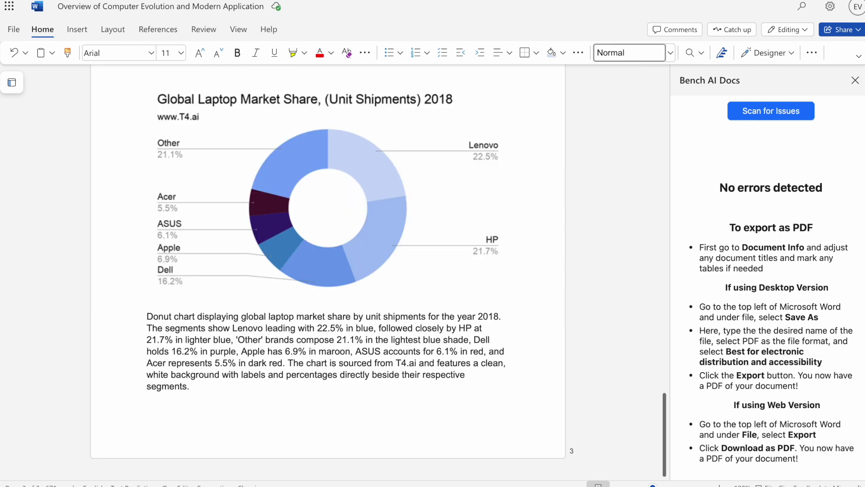
scroll(353, 273, "up", 3)
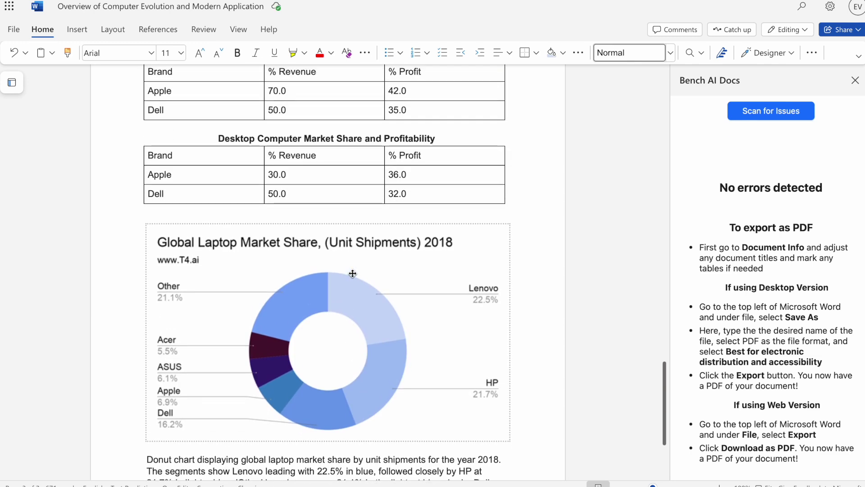
scroll(353, 274, "up", 20)
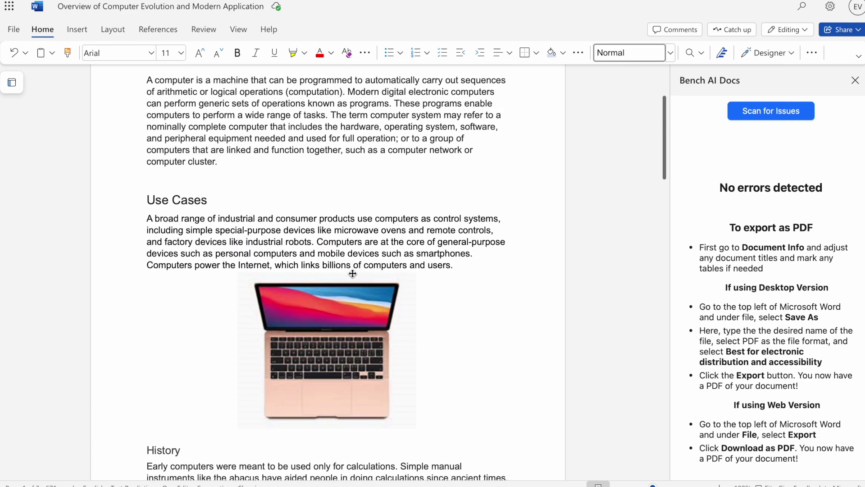
scroll(353, 274, "up", 3)
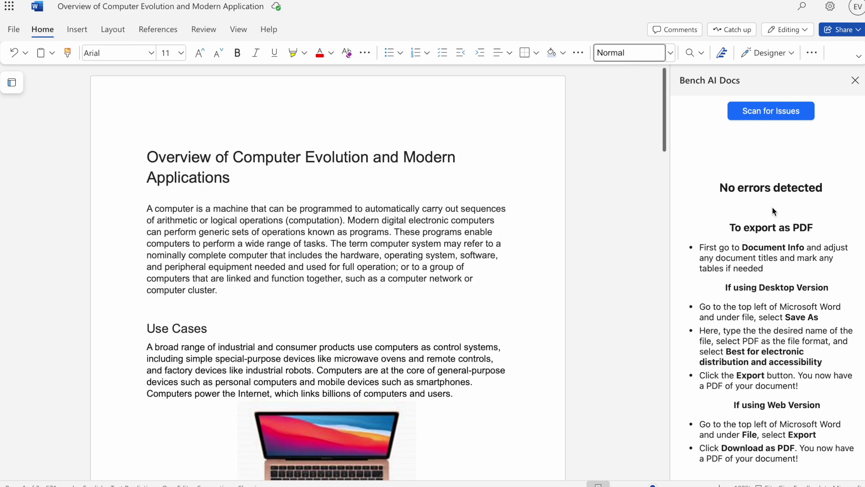
scroll(771, 207, "down", 2)
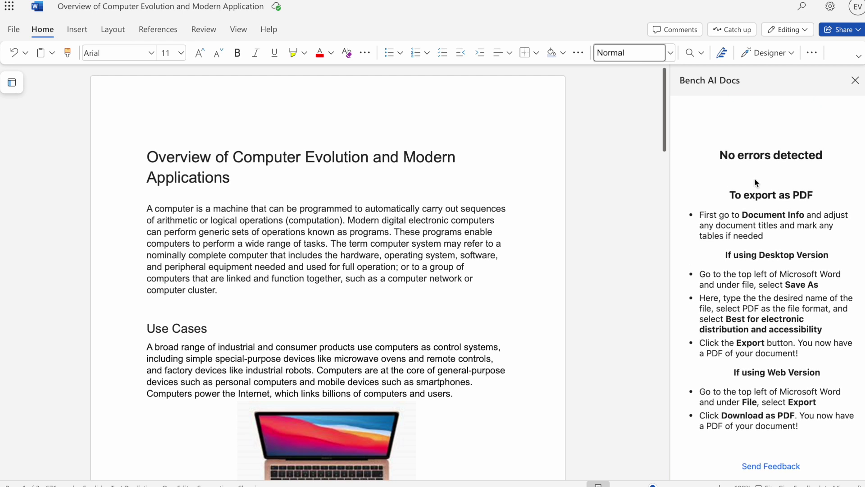
scroll(754, 178, "up", 3)
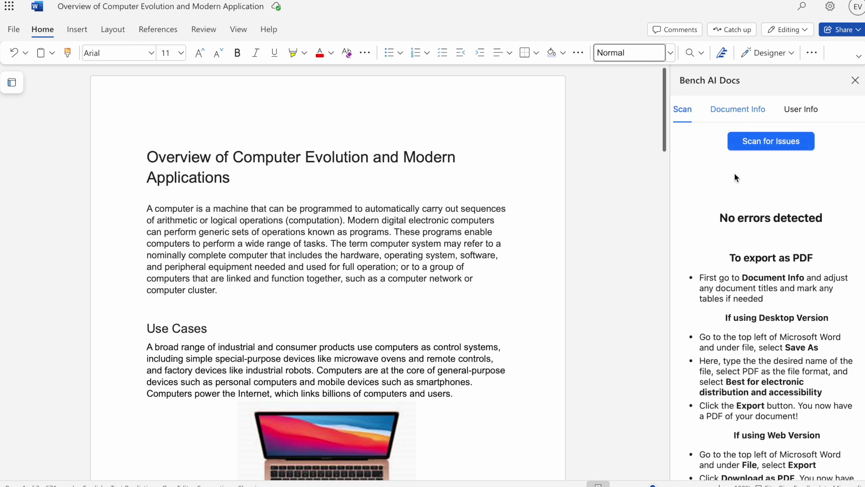
scroll(759, 351, "down", 2)
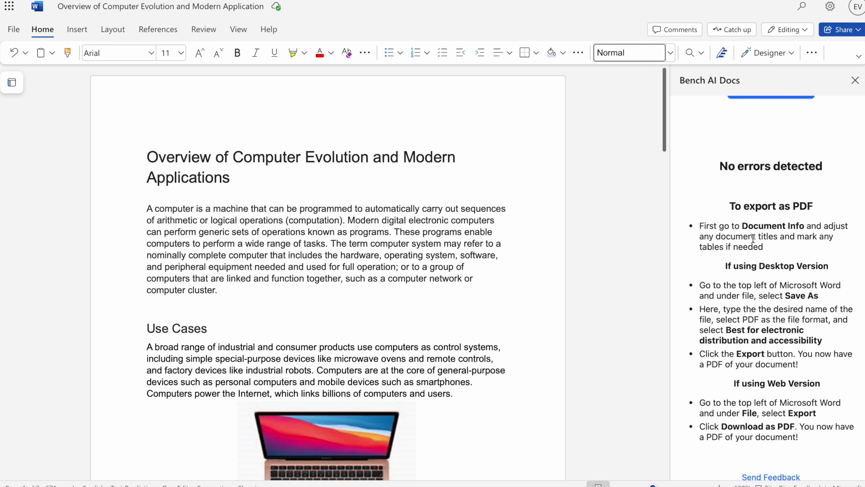
scroll(755, 243, "up", 2)
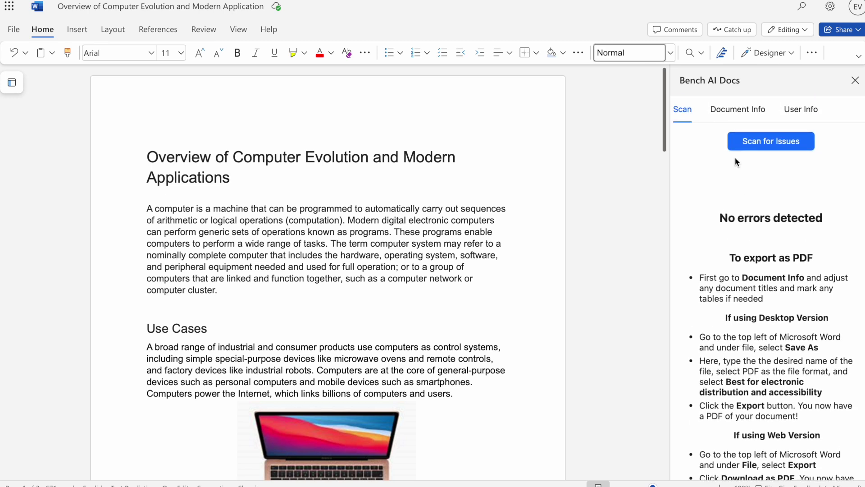
Step: Use the H1 heading 'Overview of Computer Evolution and Modern Applications' as the document title, then locate Table 1
left_click(730, 118)
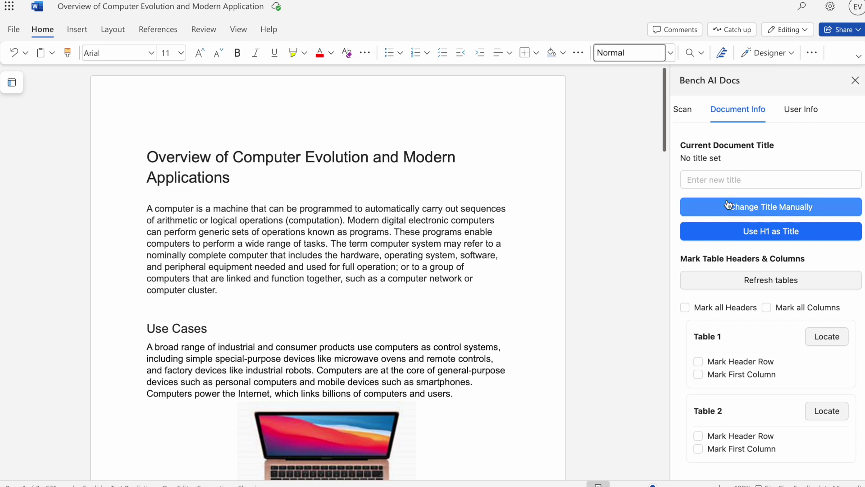
left_click(724, 232)
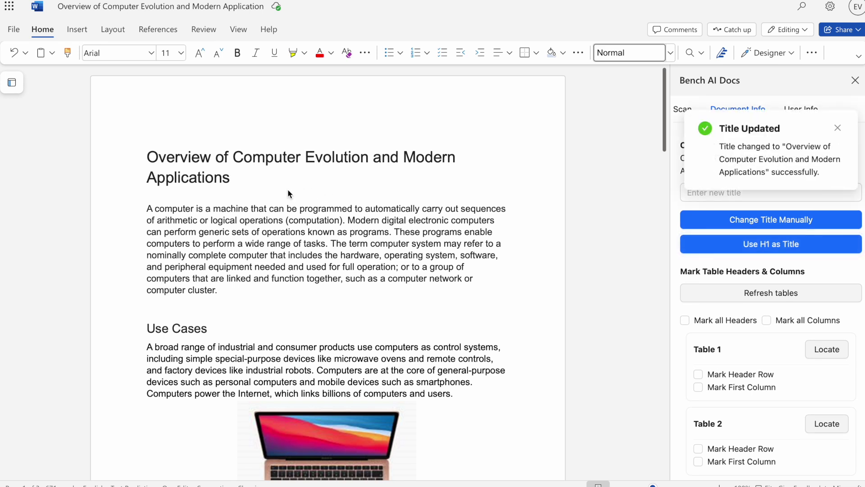
left_click(838, 128)
scroll(766, 303, "down", 1)
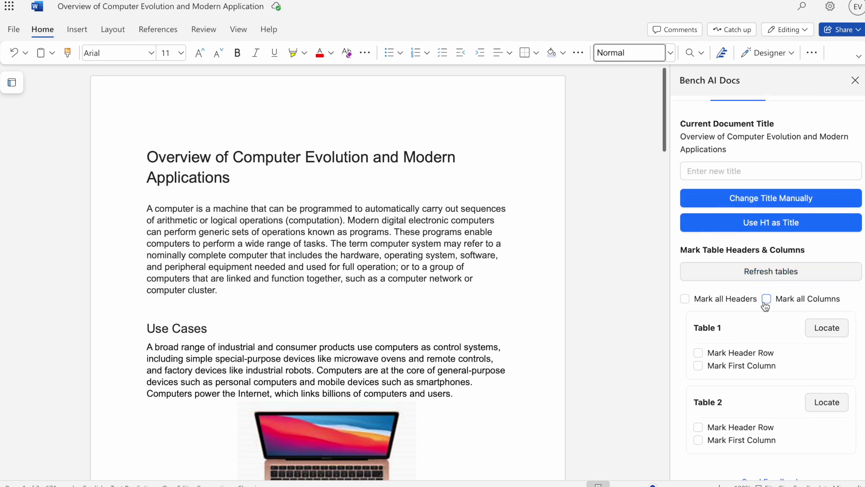
left_click(826, 319)
Step: Tick Mark all Headers and Mark all Columns for every table
scroll(550, 317, "down", 3)
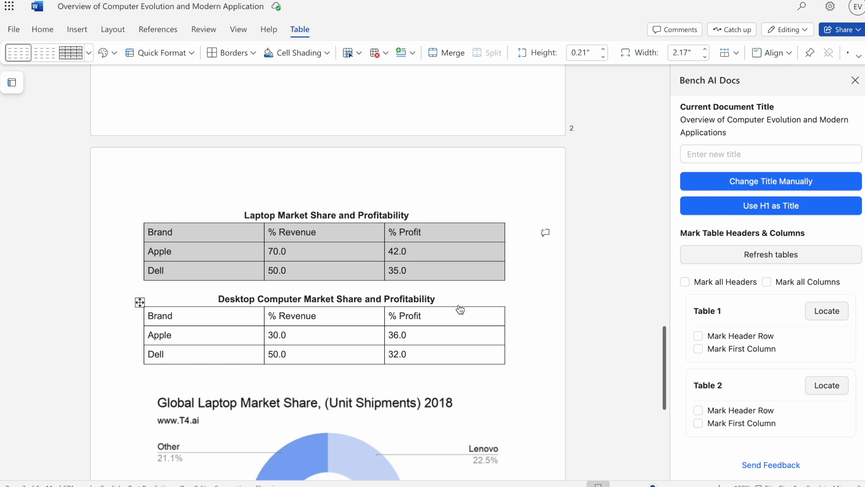
left_click(725, 282)
left_click(772, 284)
Step: Inspect the Desktop and Laptop tables' header cells, header row and first column
left_click(297, 314)
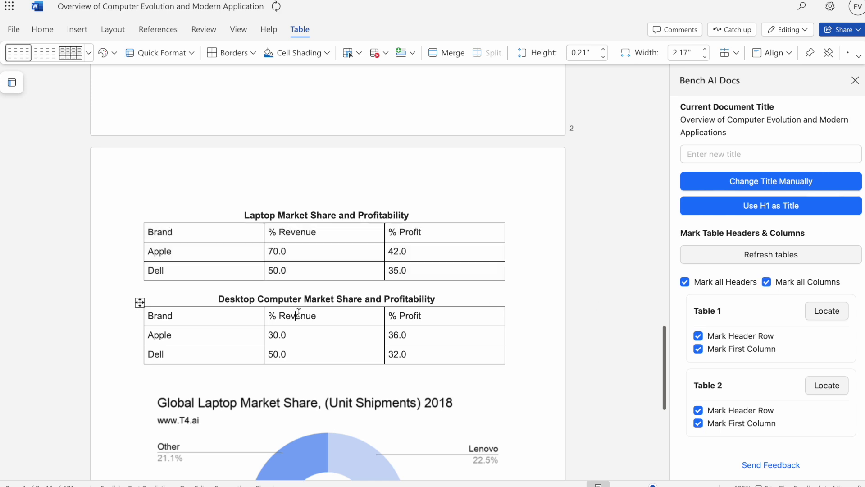
left_click(446, 233)
left_click_drag(446, 233, 138, 219)
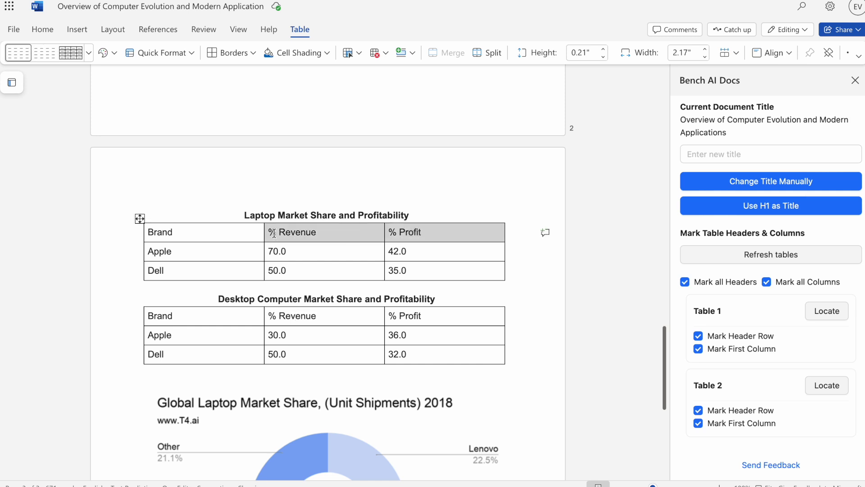
left_click(232, 270)
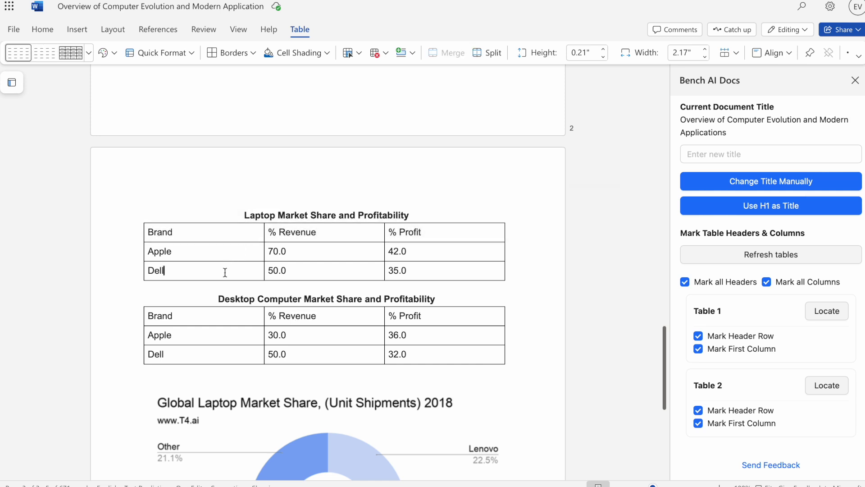
left_click_drag(226, 270, 225, 234)
left_click(224, 234)
Step: Return Bench AI Docs to Scan, then download the document as a PDF
left_click(690, 119)
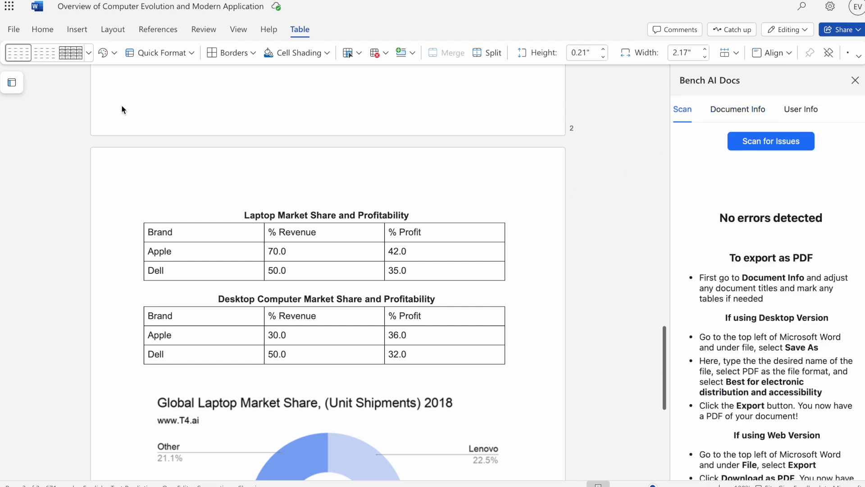
left_click(15, 31)
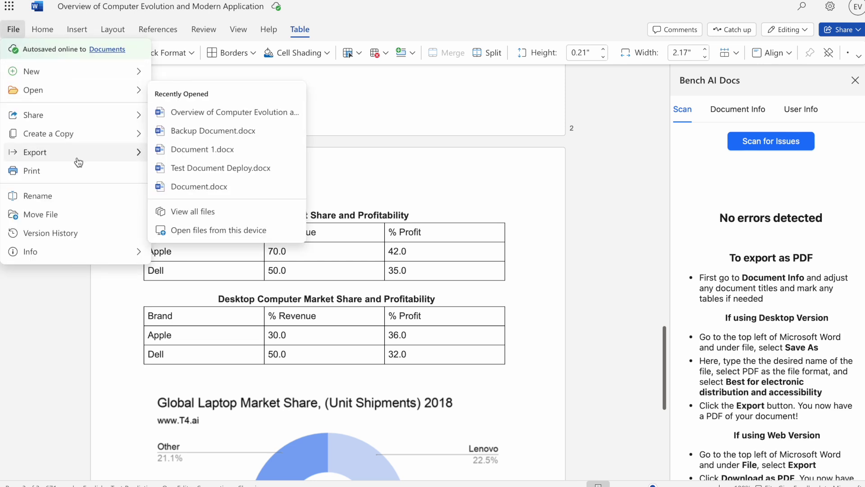
mouse_move(77, 158)
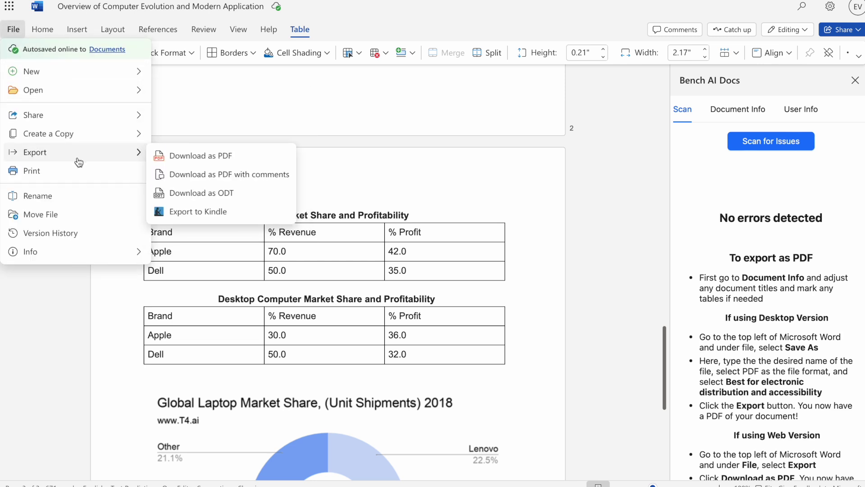
left_click(172, 157)
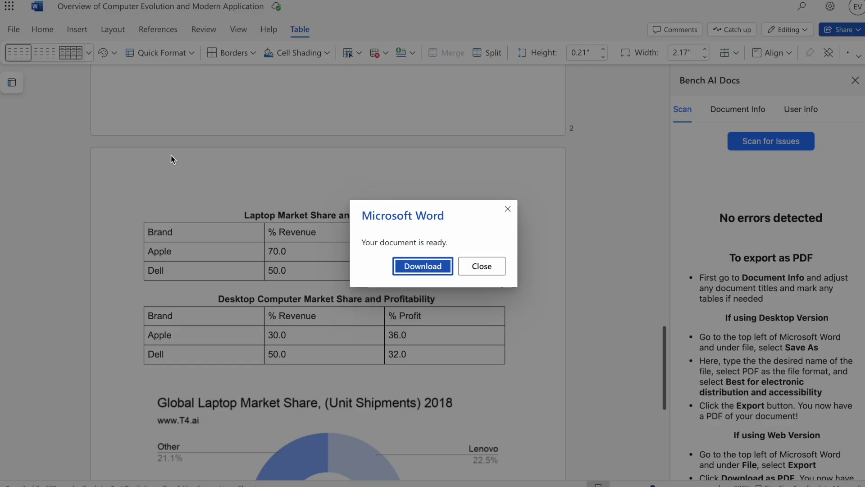
left_click(408, 269)
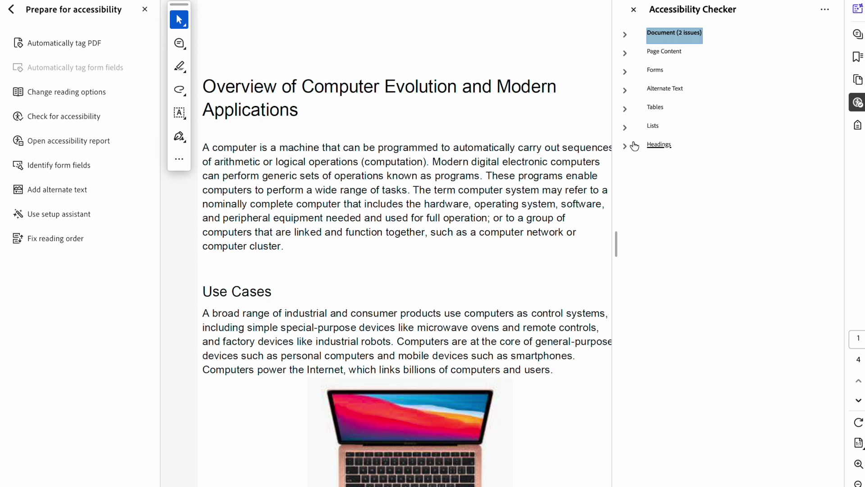
Step: Review the Logical Reading Order and Color contrast items under Document (2 issues), then collapse the group
left_click(625, 34)
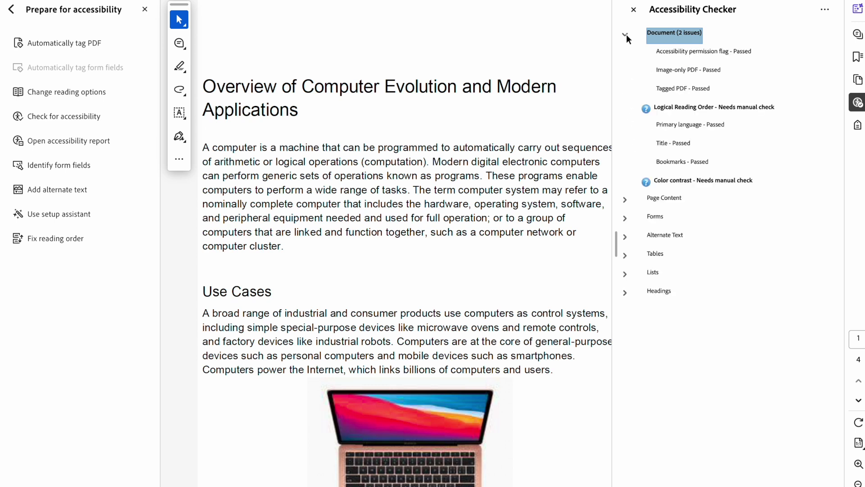
left_click(691, 106)
left_click(682, 183)
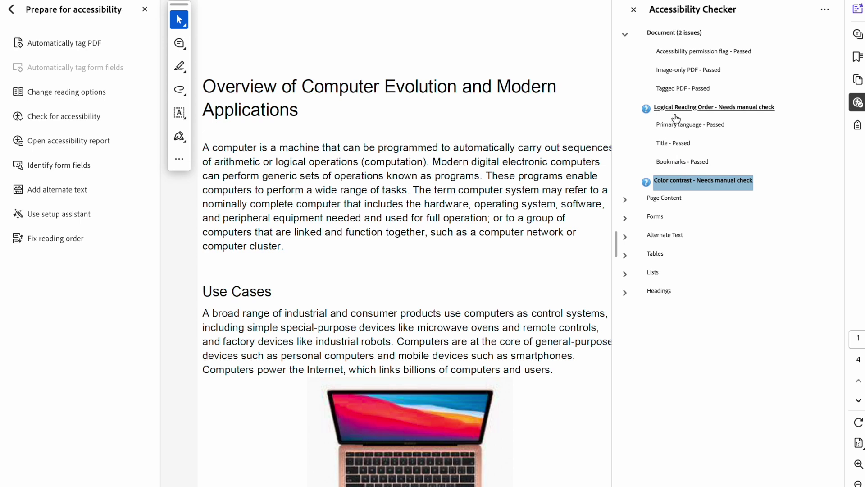
left_click(626, 34)
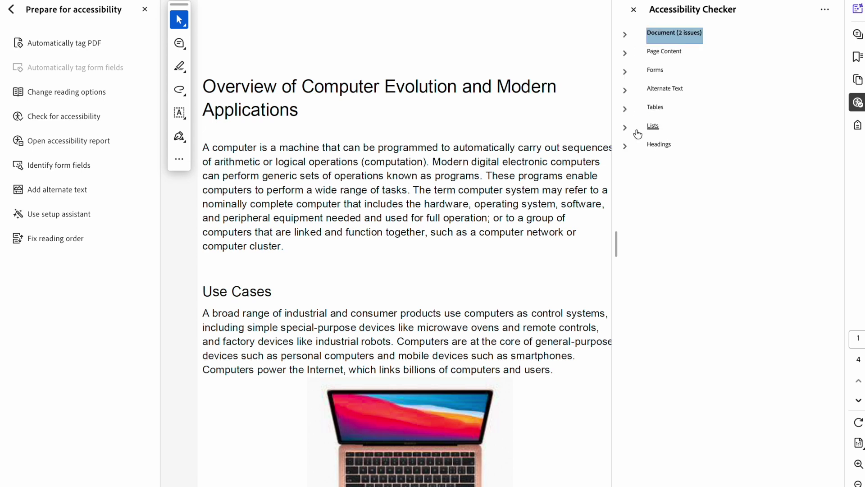